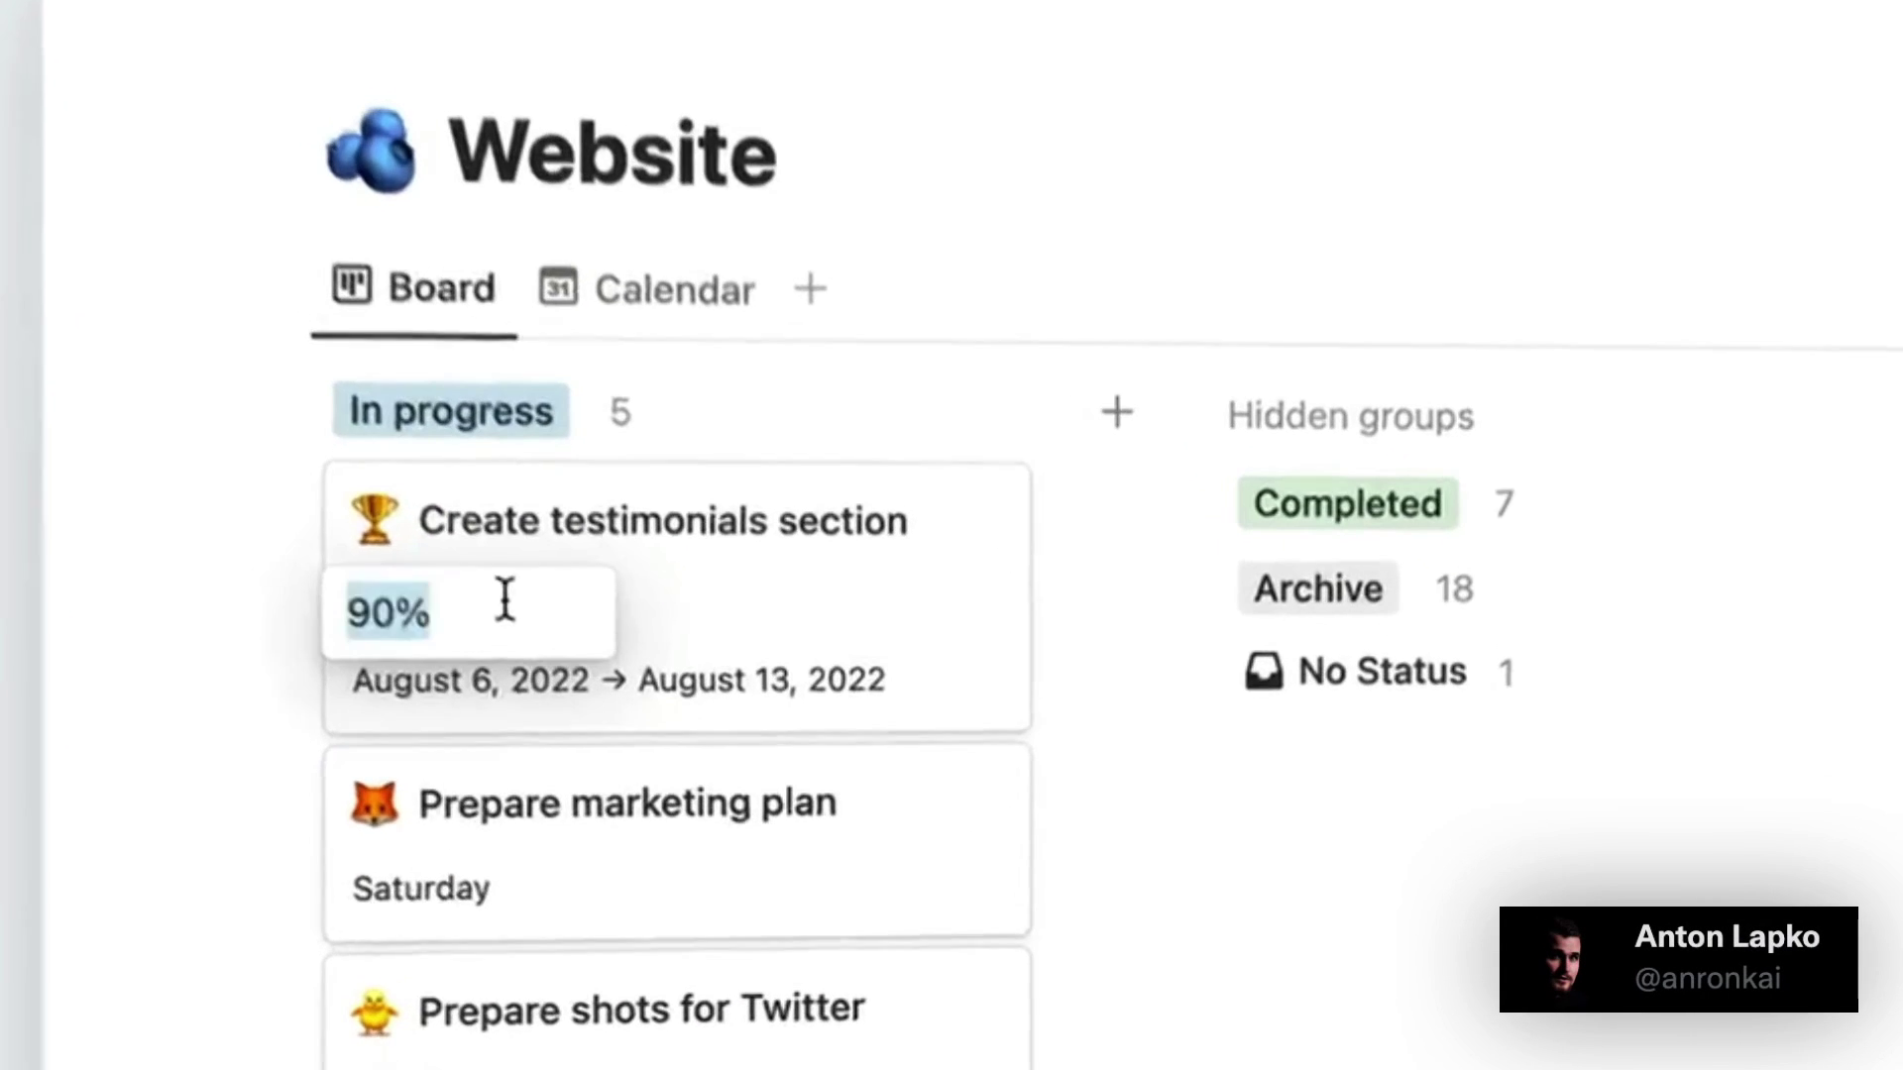
# Step: Change the Create testimonials section card's progress value to 80%
pyautogui.write('80')
pyautogui.press('Escape')
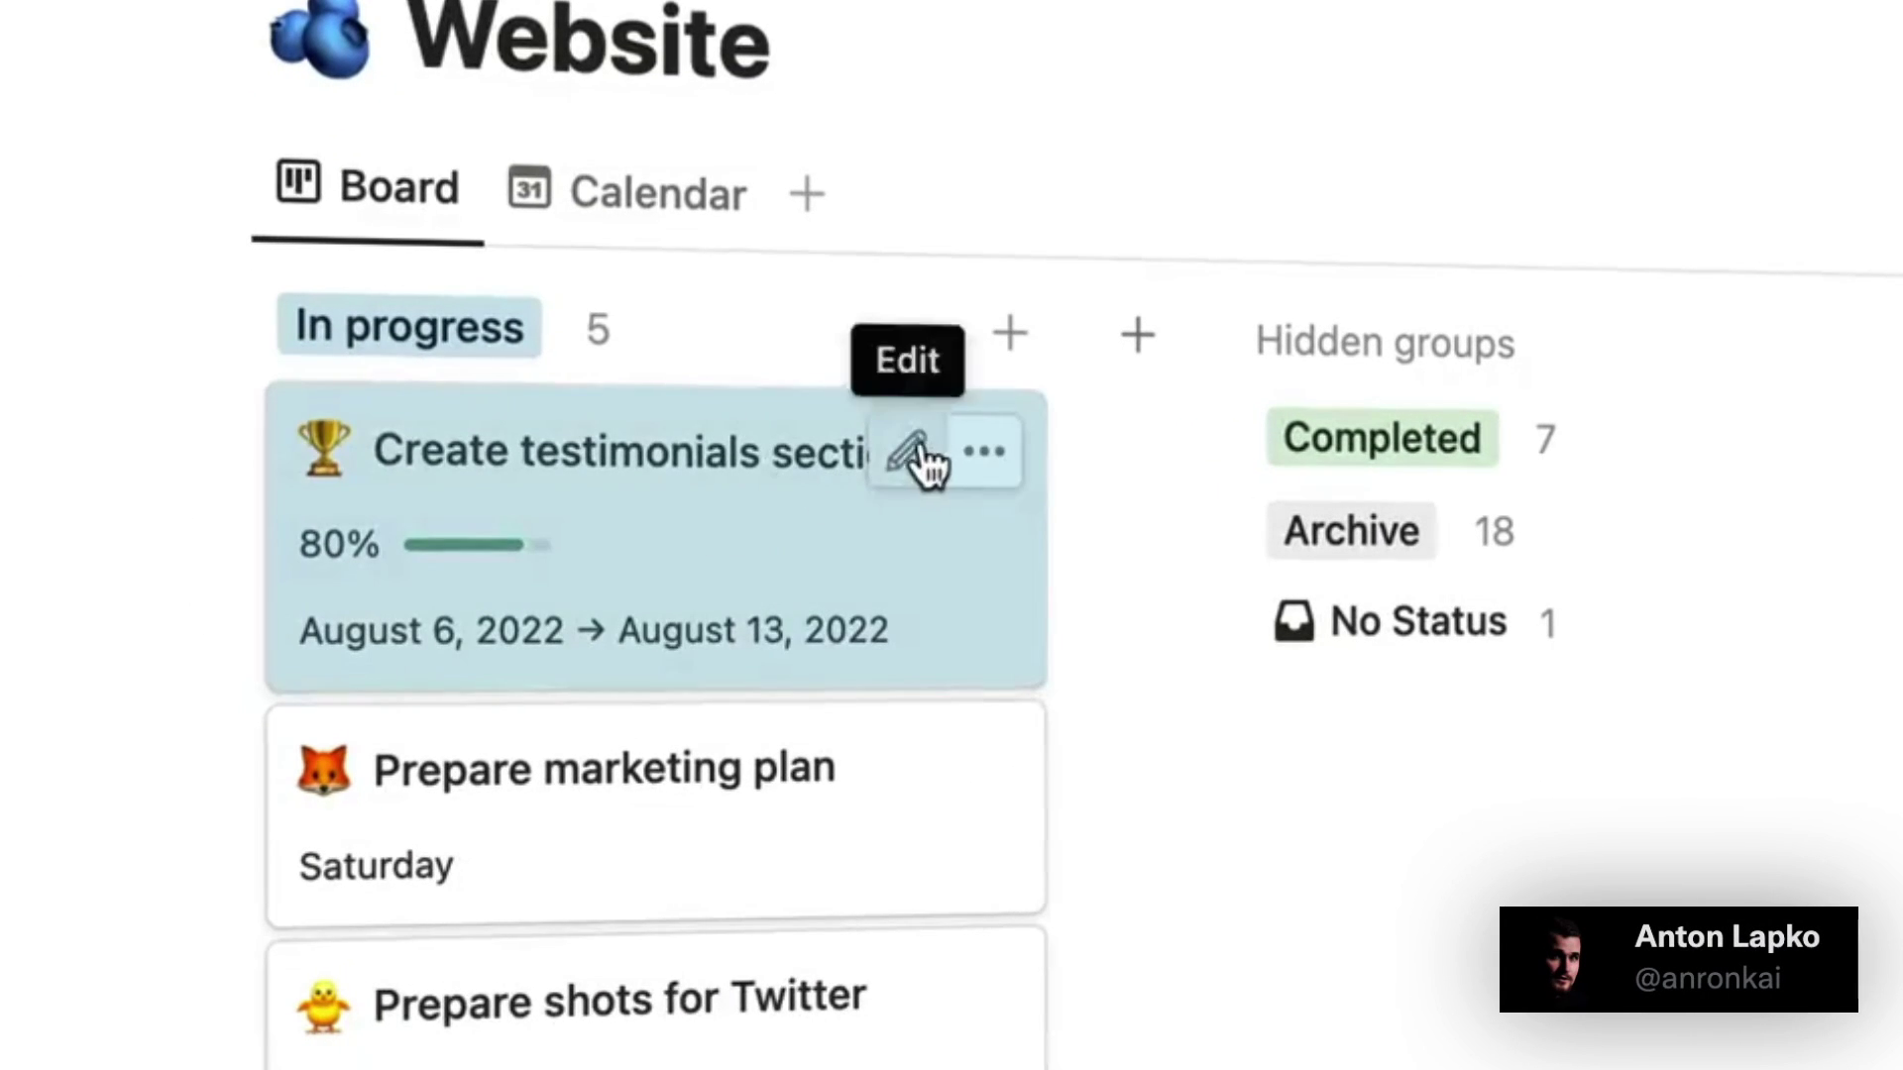
pyautogui.click(917, 458)
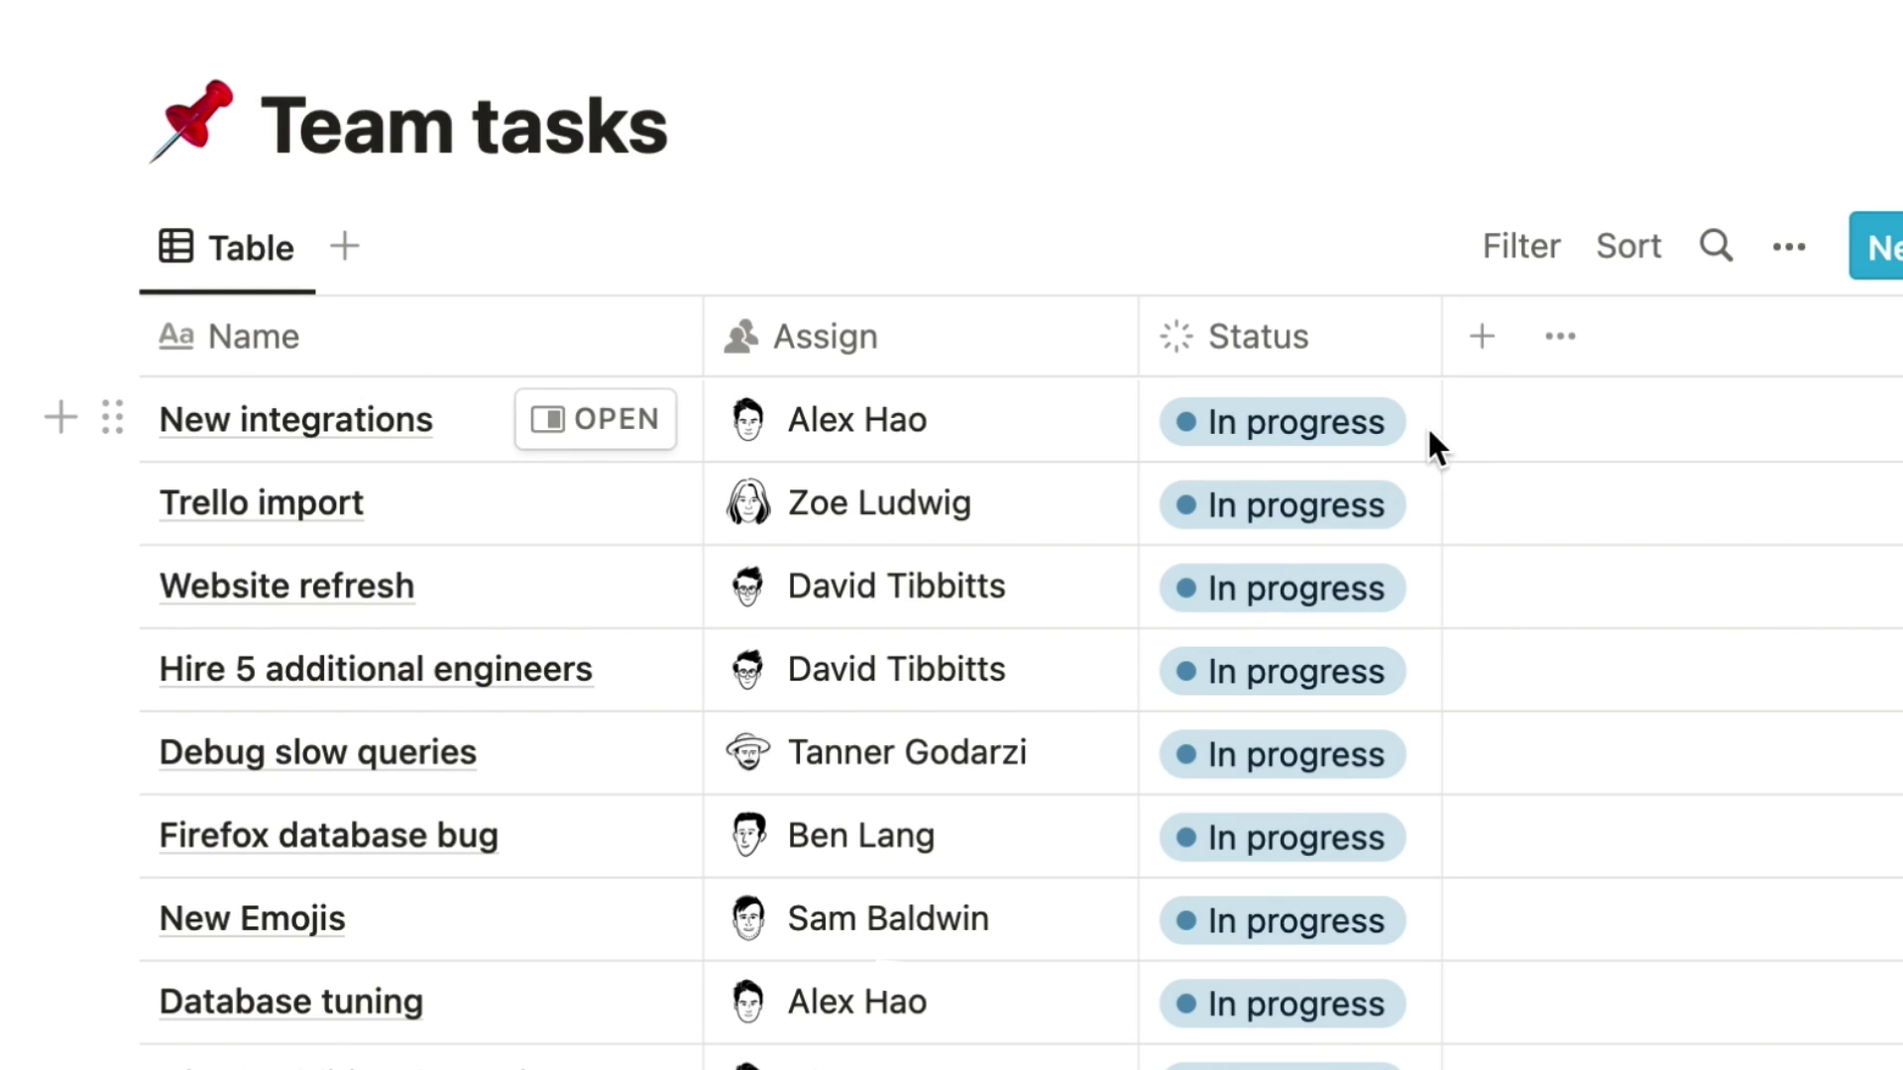
# Step: Switch the New integrations row's Status to Done
pyautogui.click(1425, 424)
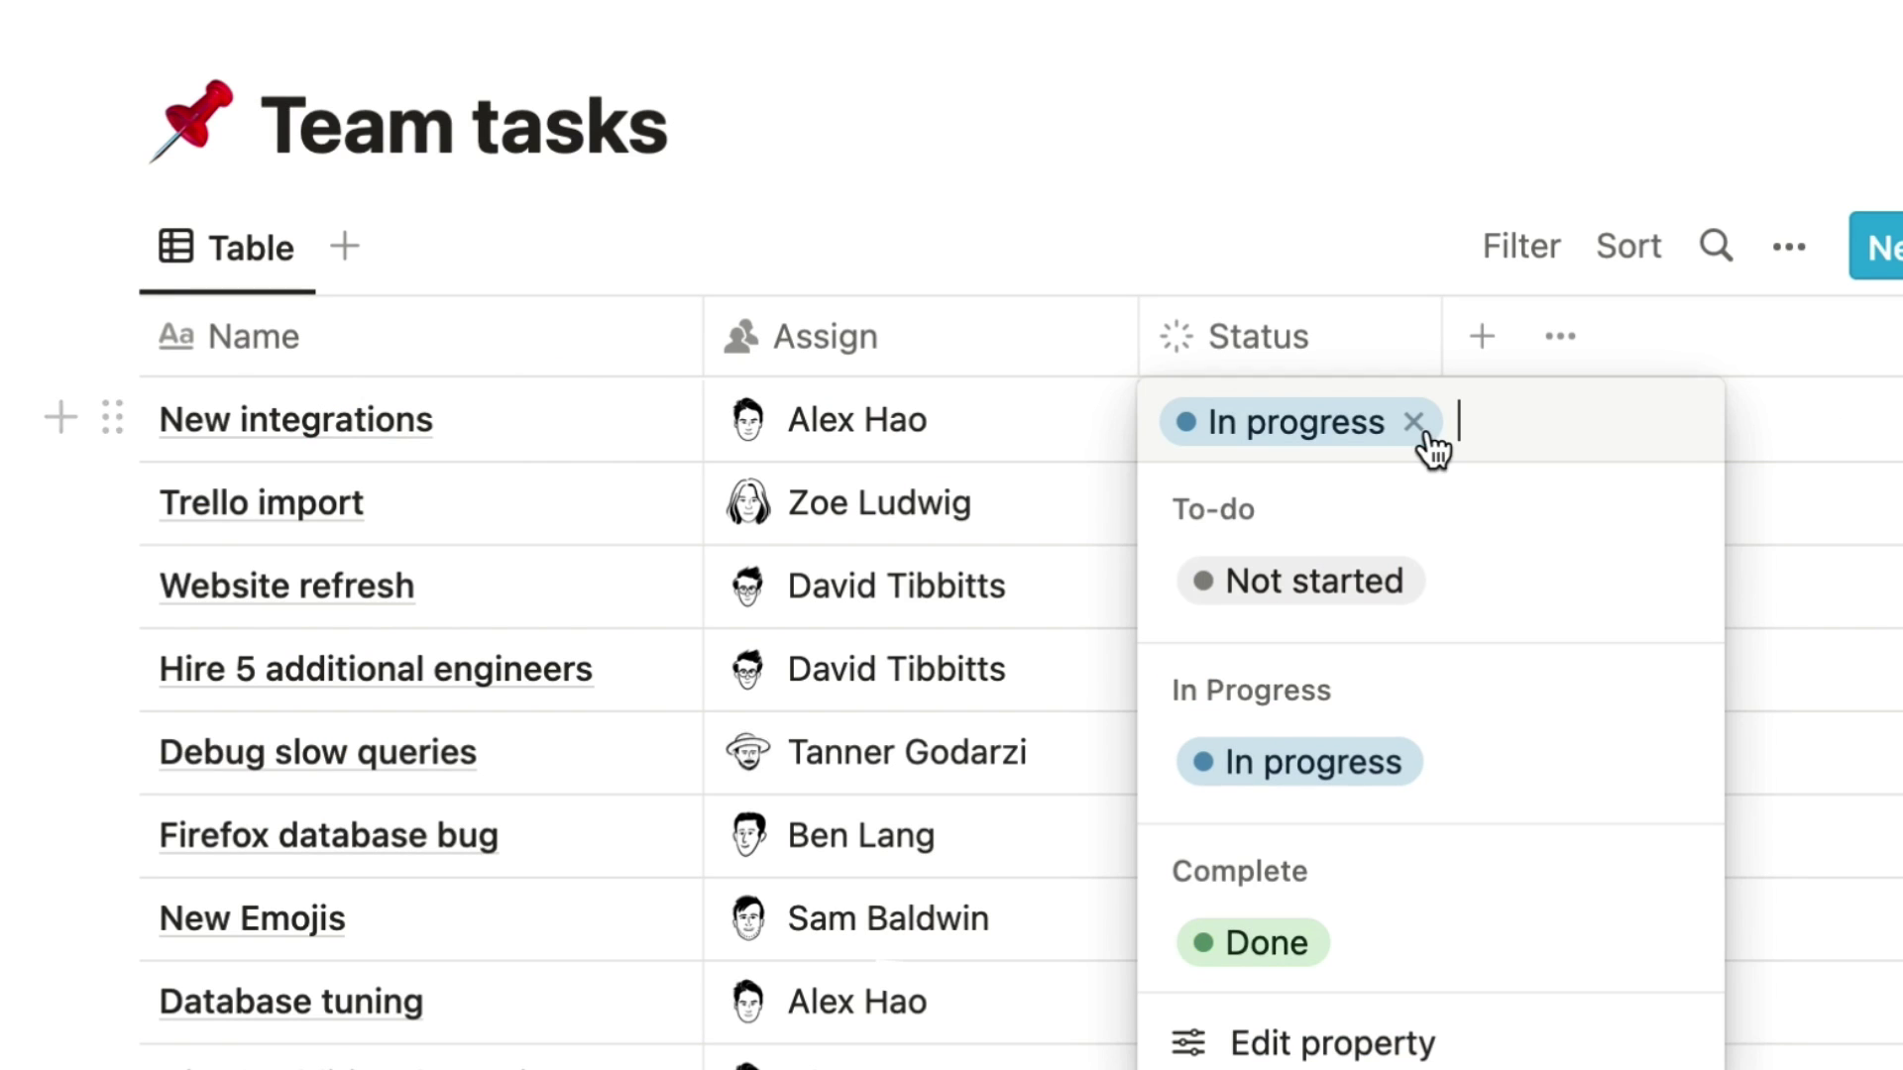
pyautogui.click(1457, 950)
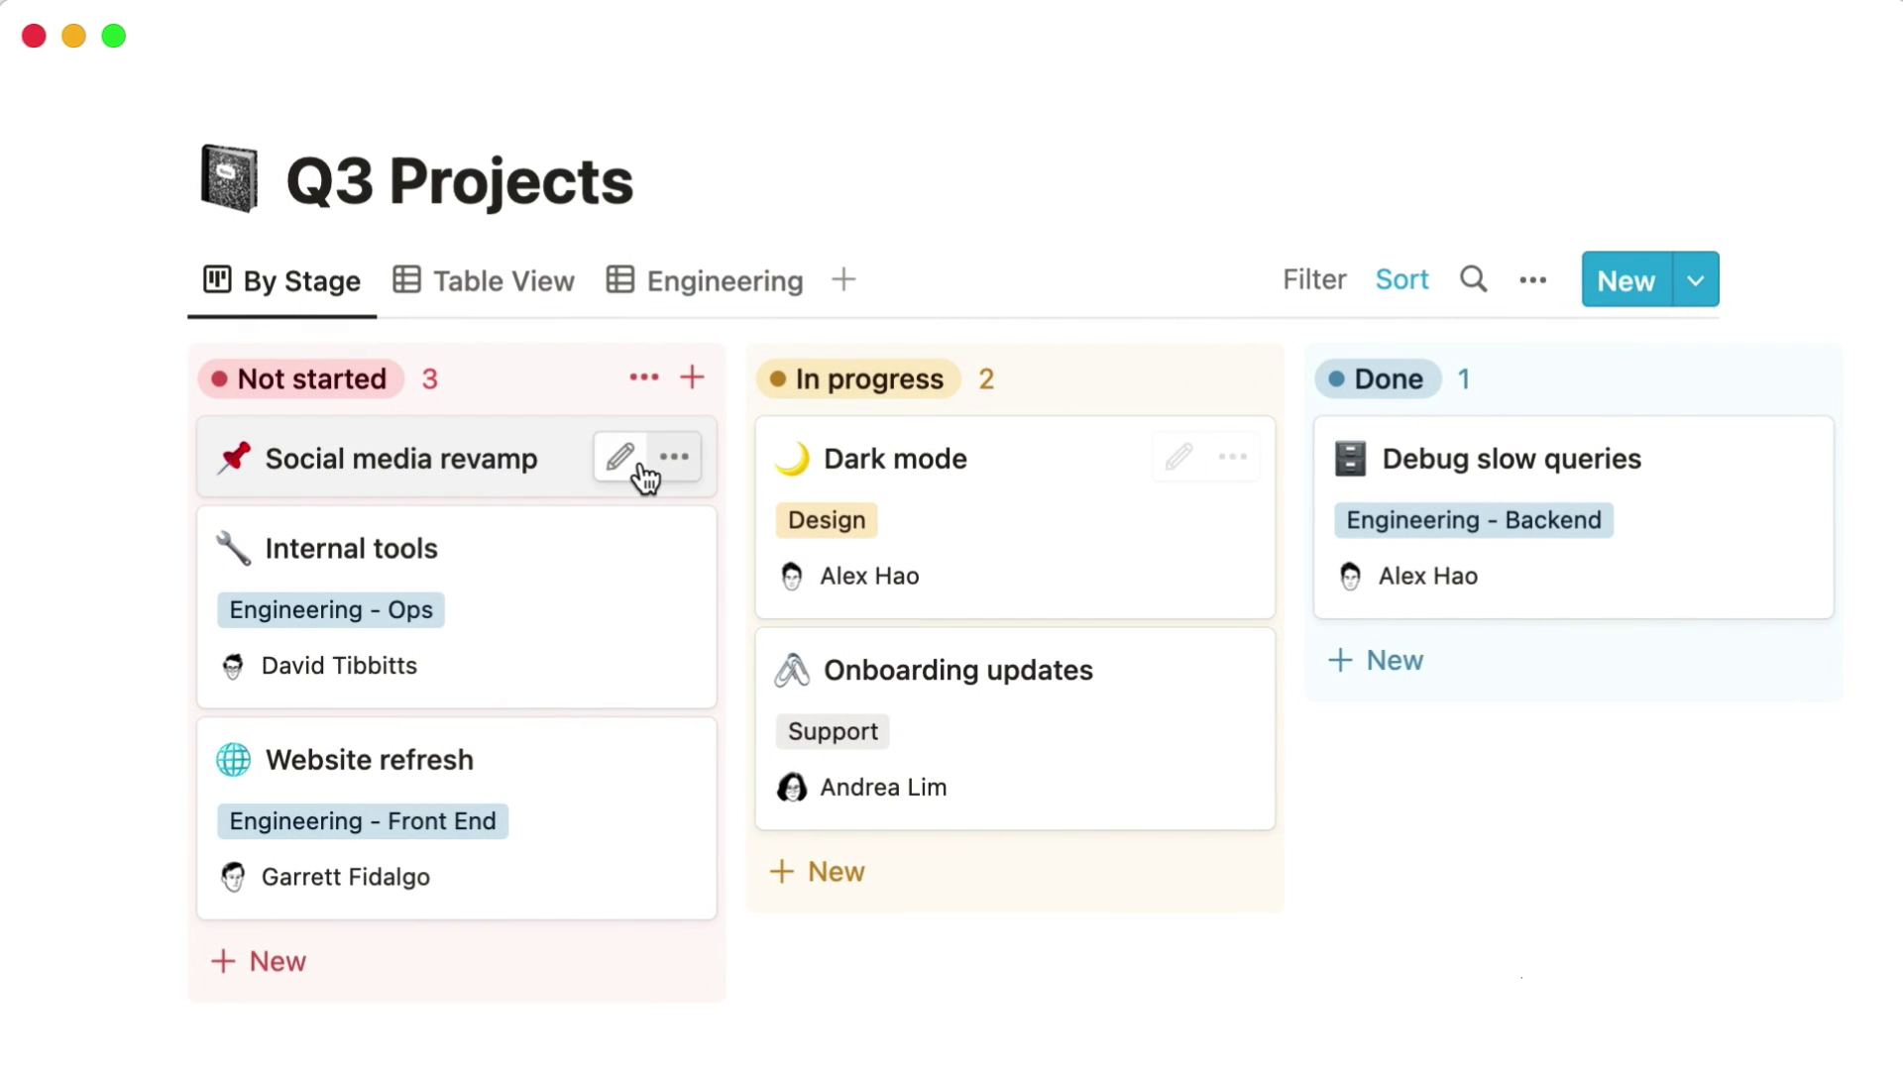
# Step: Edit the Social media revamp card inline, adding team Marketing and the first-listed person as DRI
pyautogui.click(628, 467)
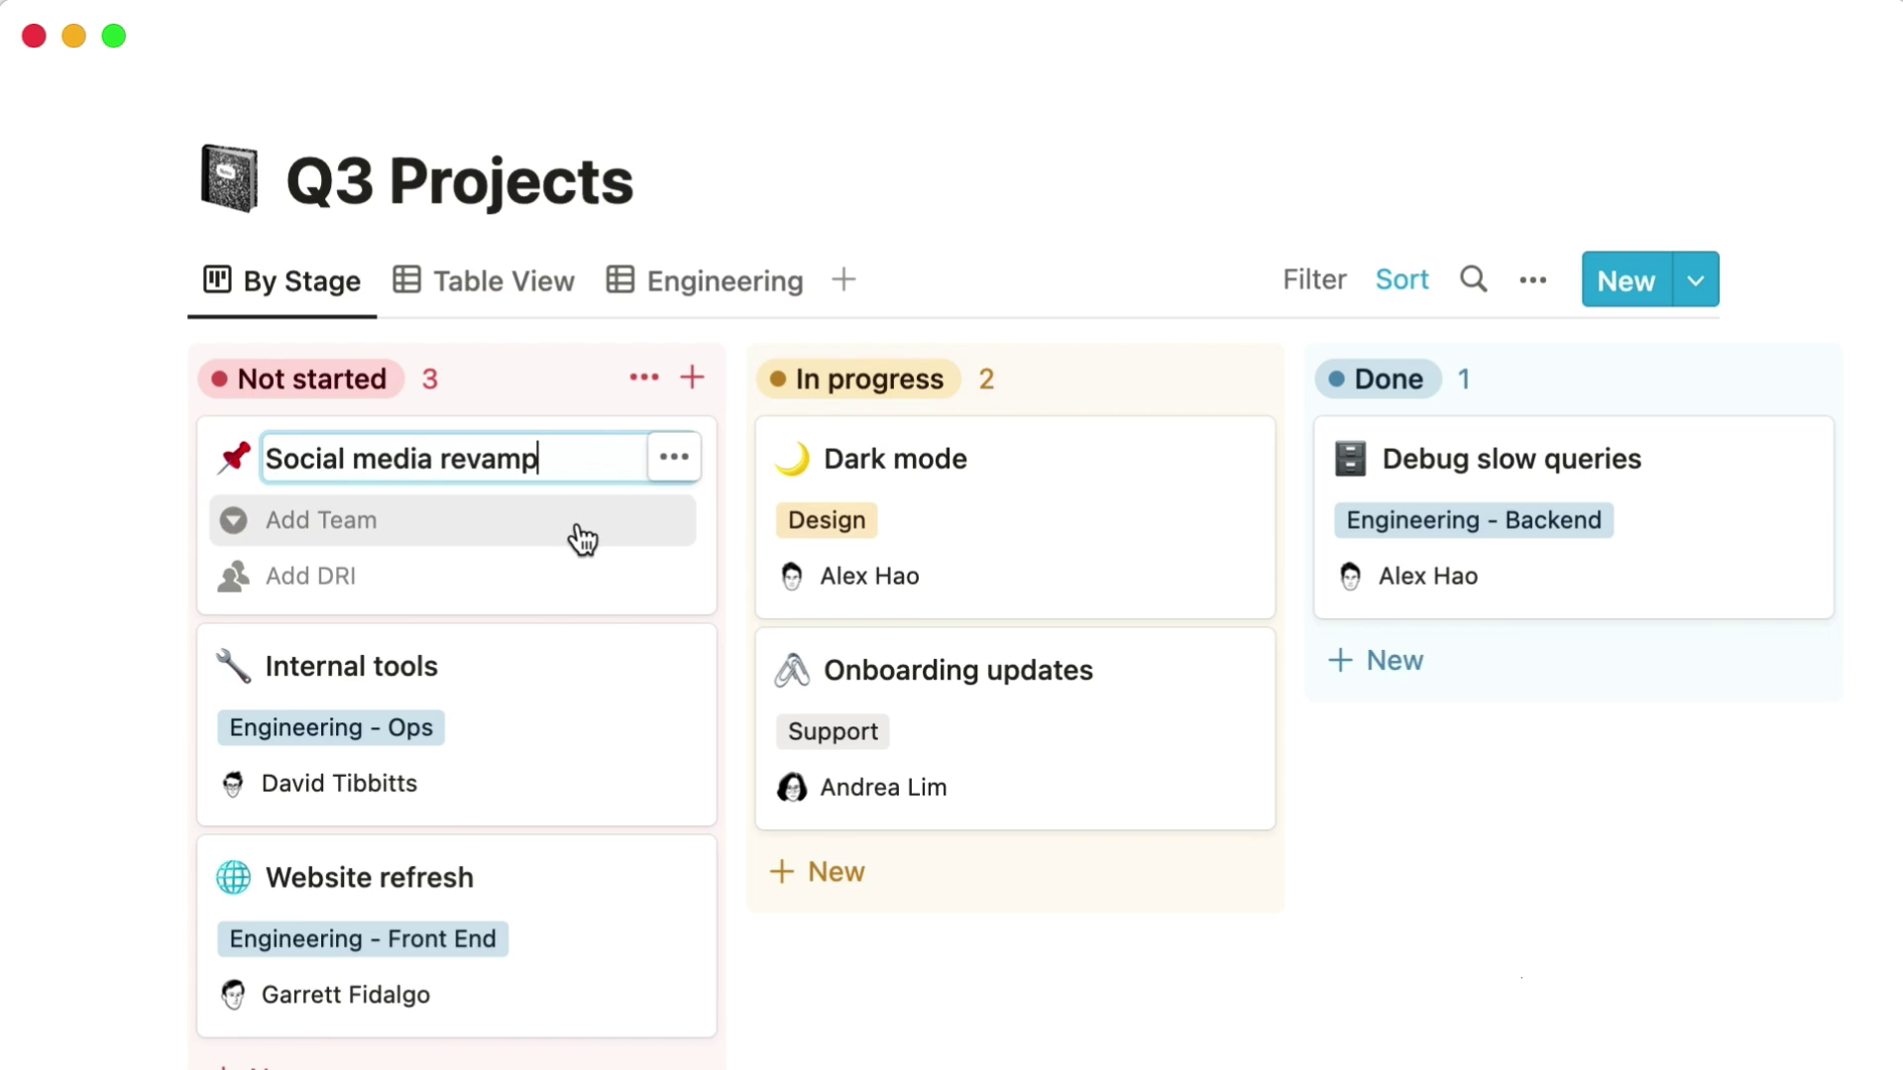
pyautogui.click(580, 535)
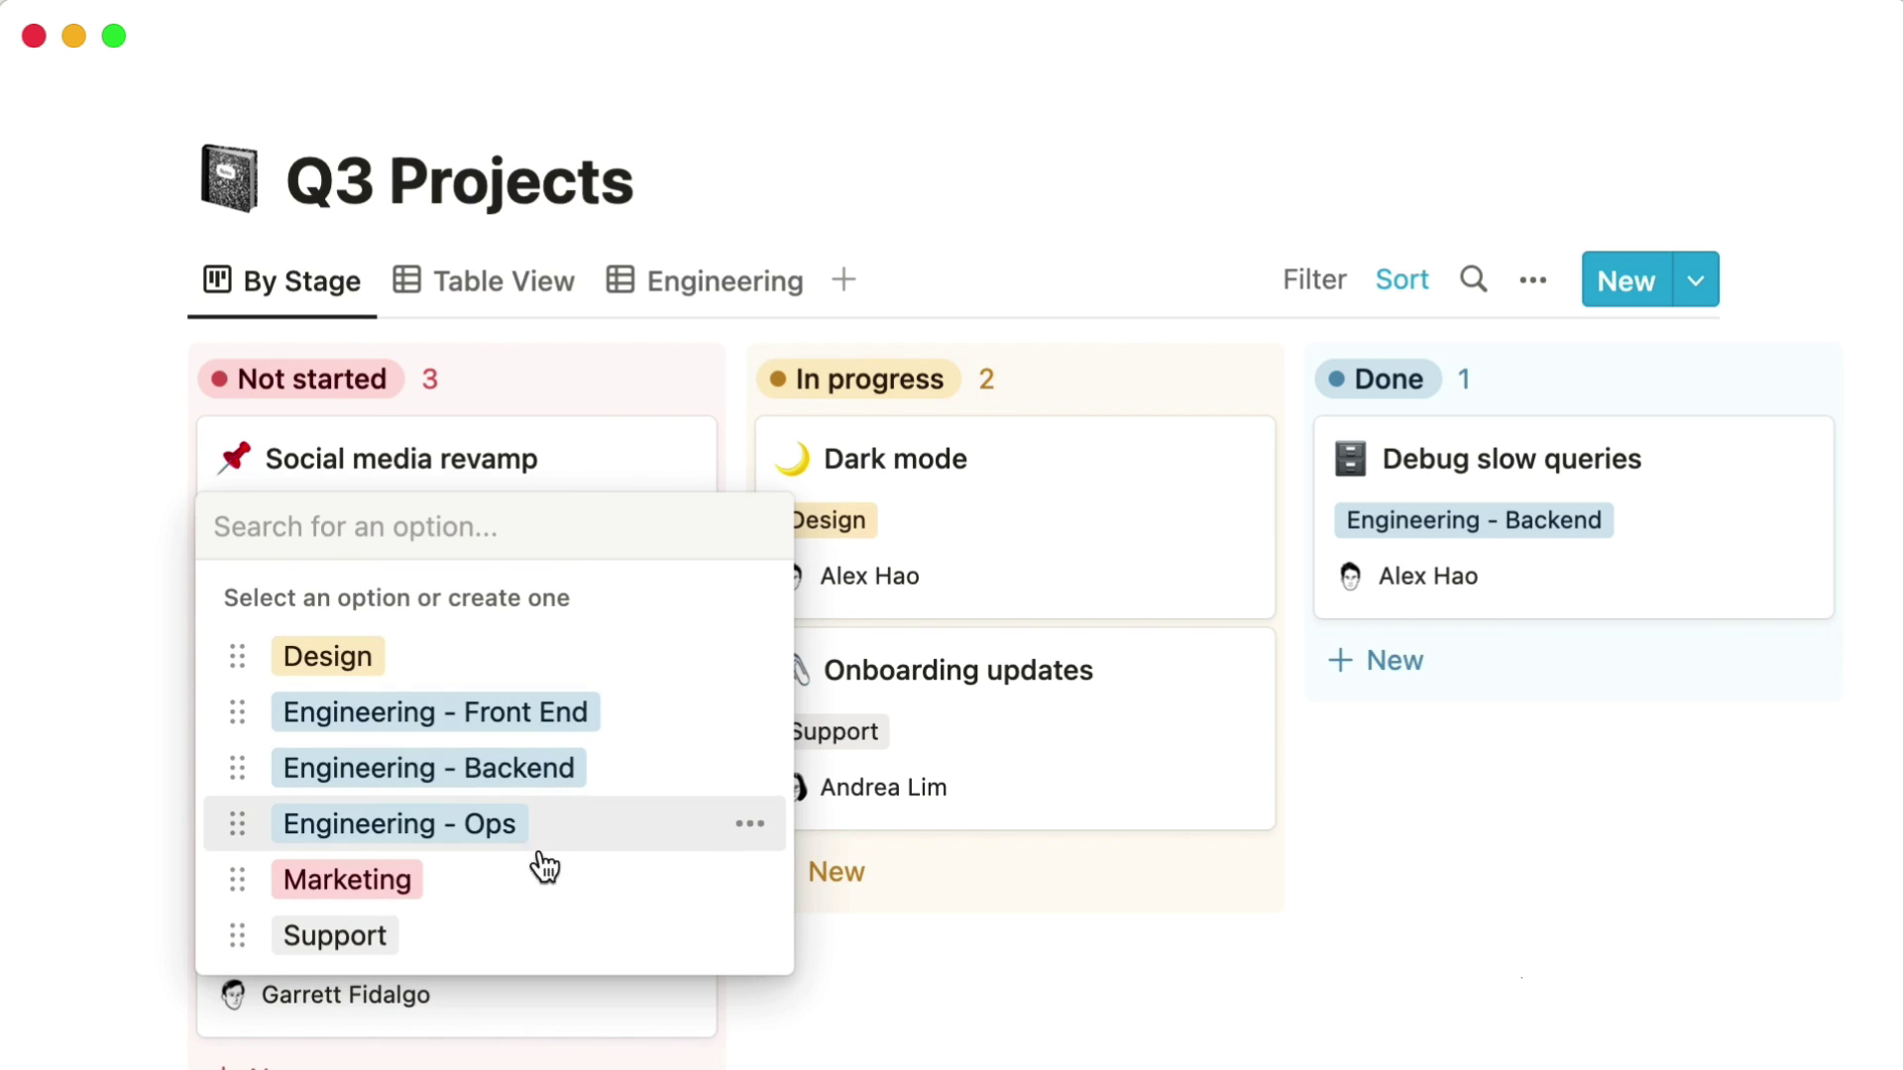
pyautogui.click(541, 885)
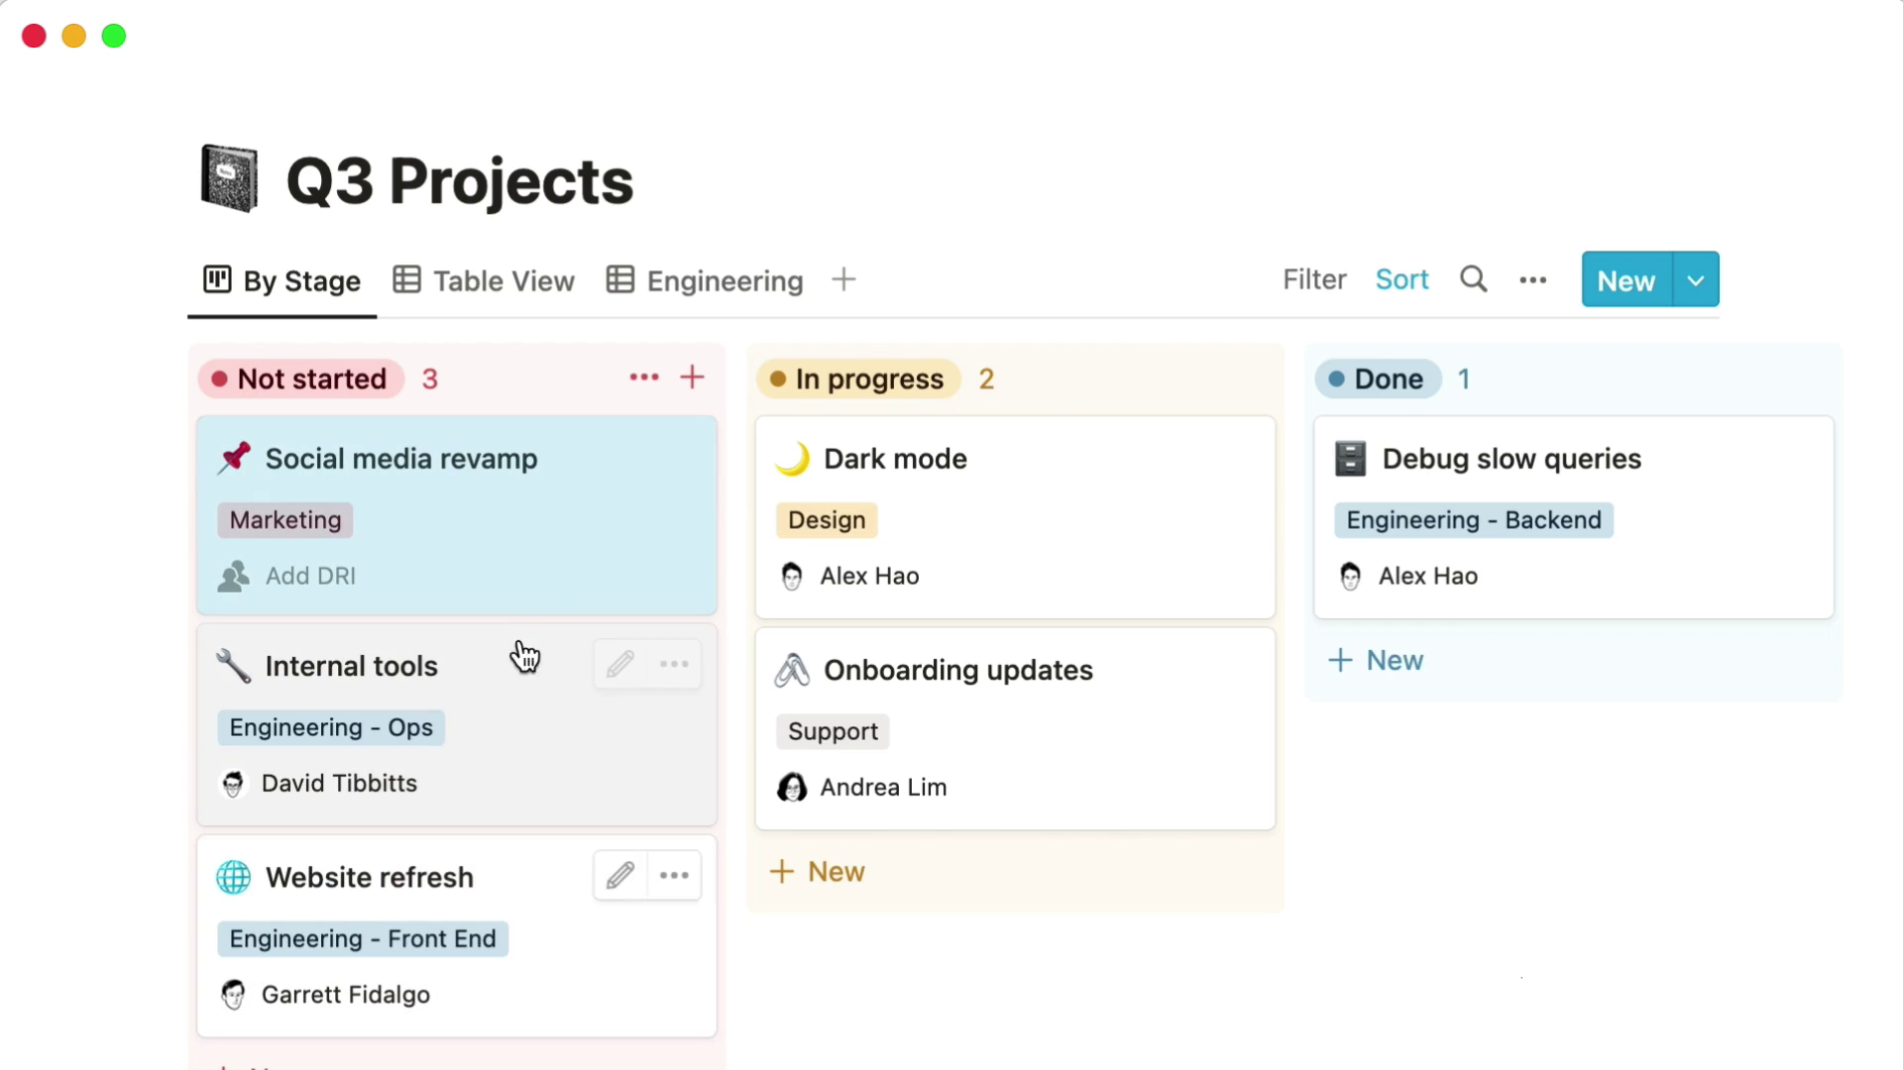
pyautogui.click(522, 607)
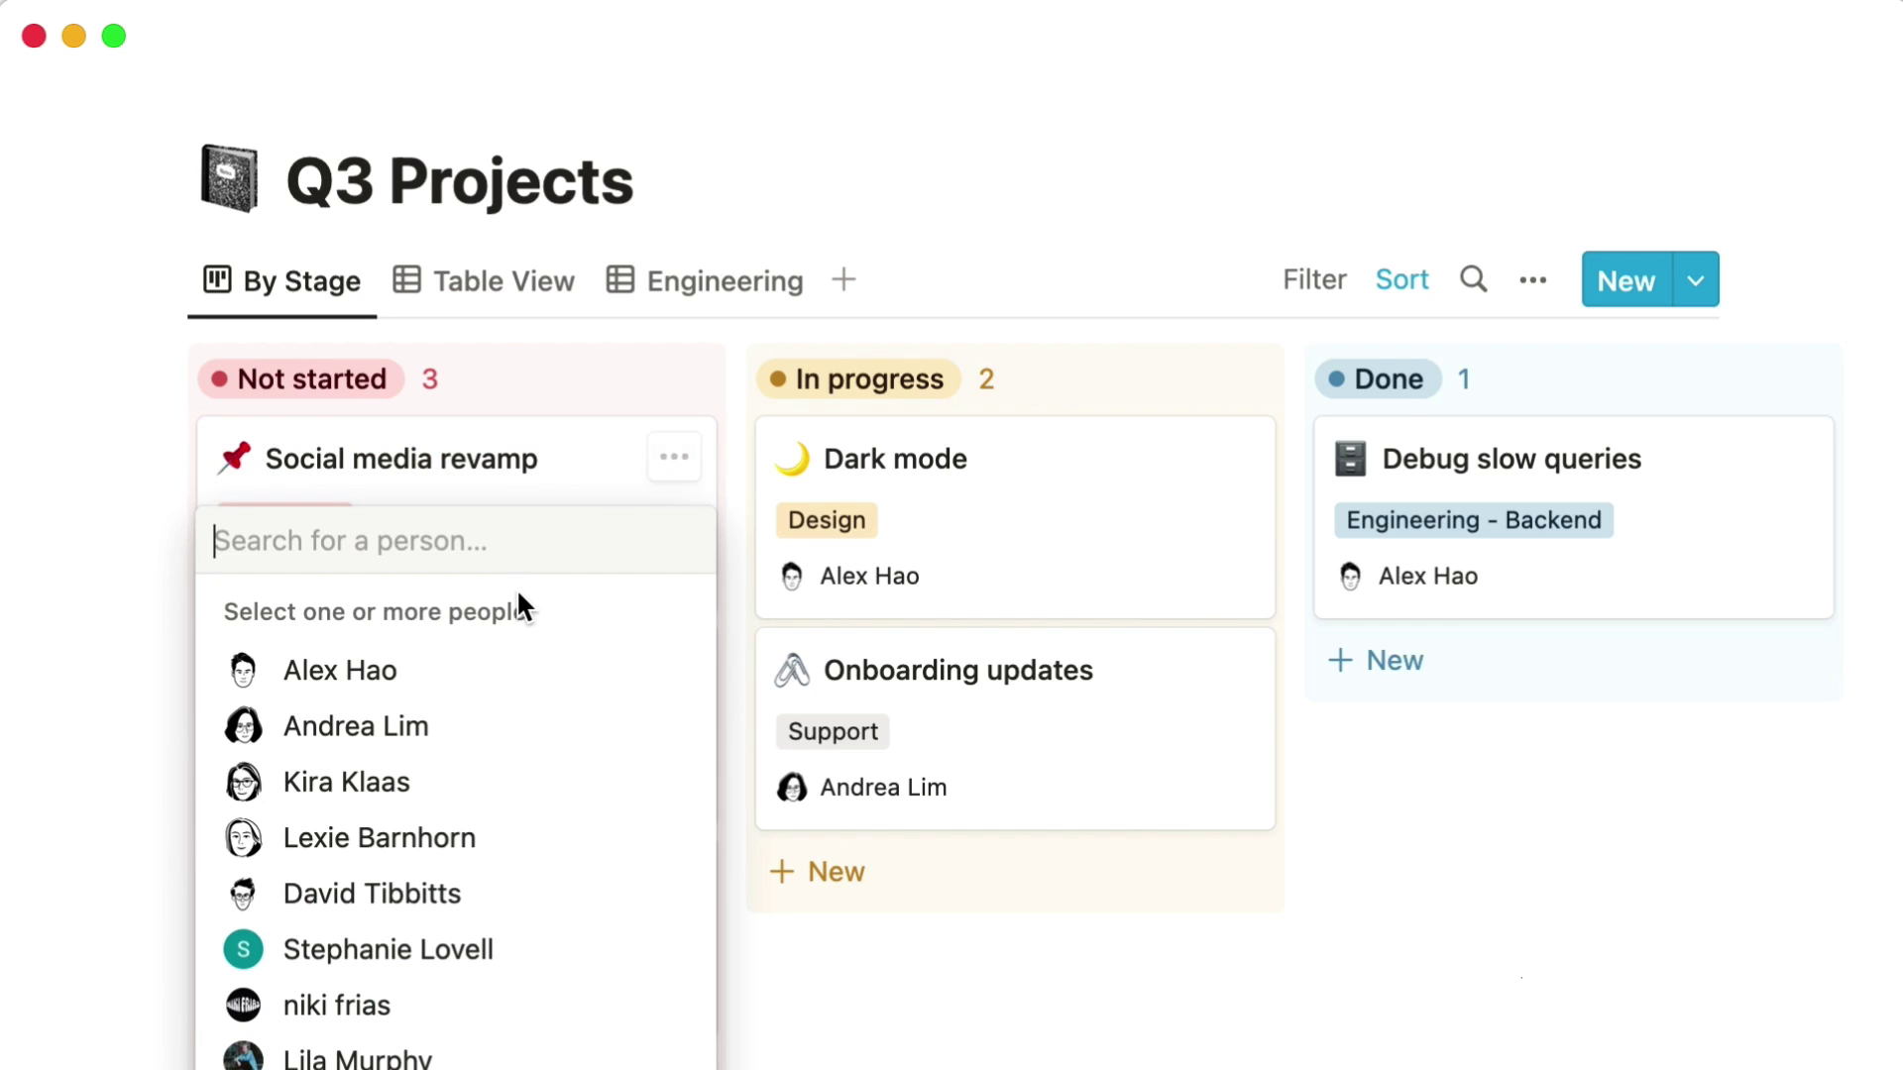
pyautogui.click(510, 670)
pyautogui.press('Escape')
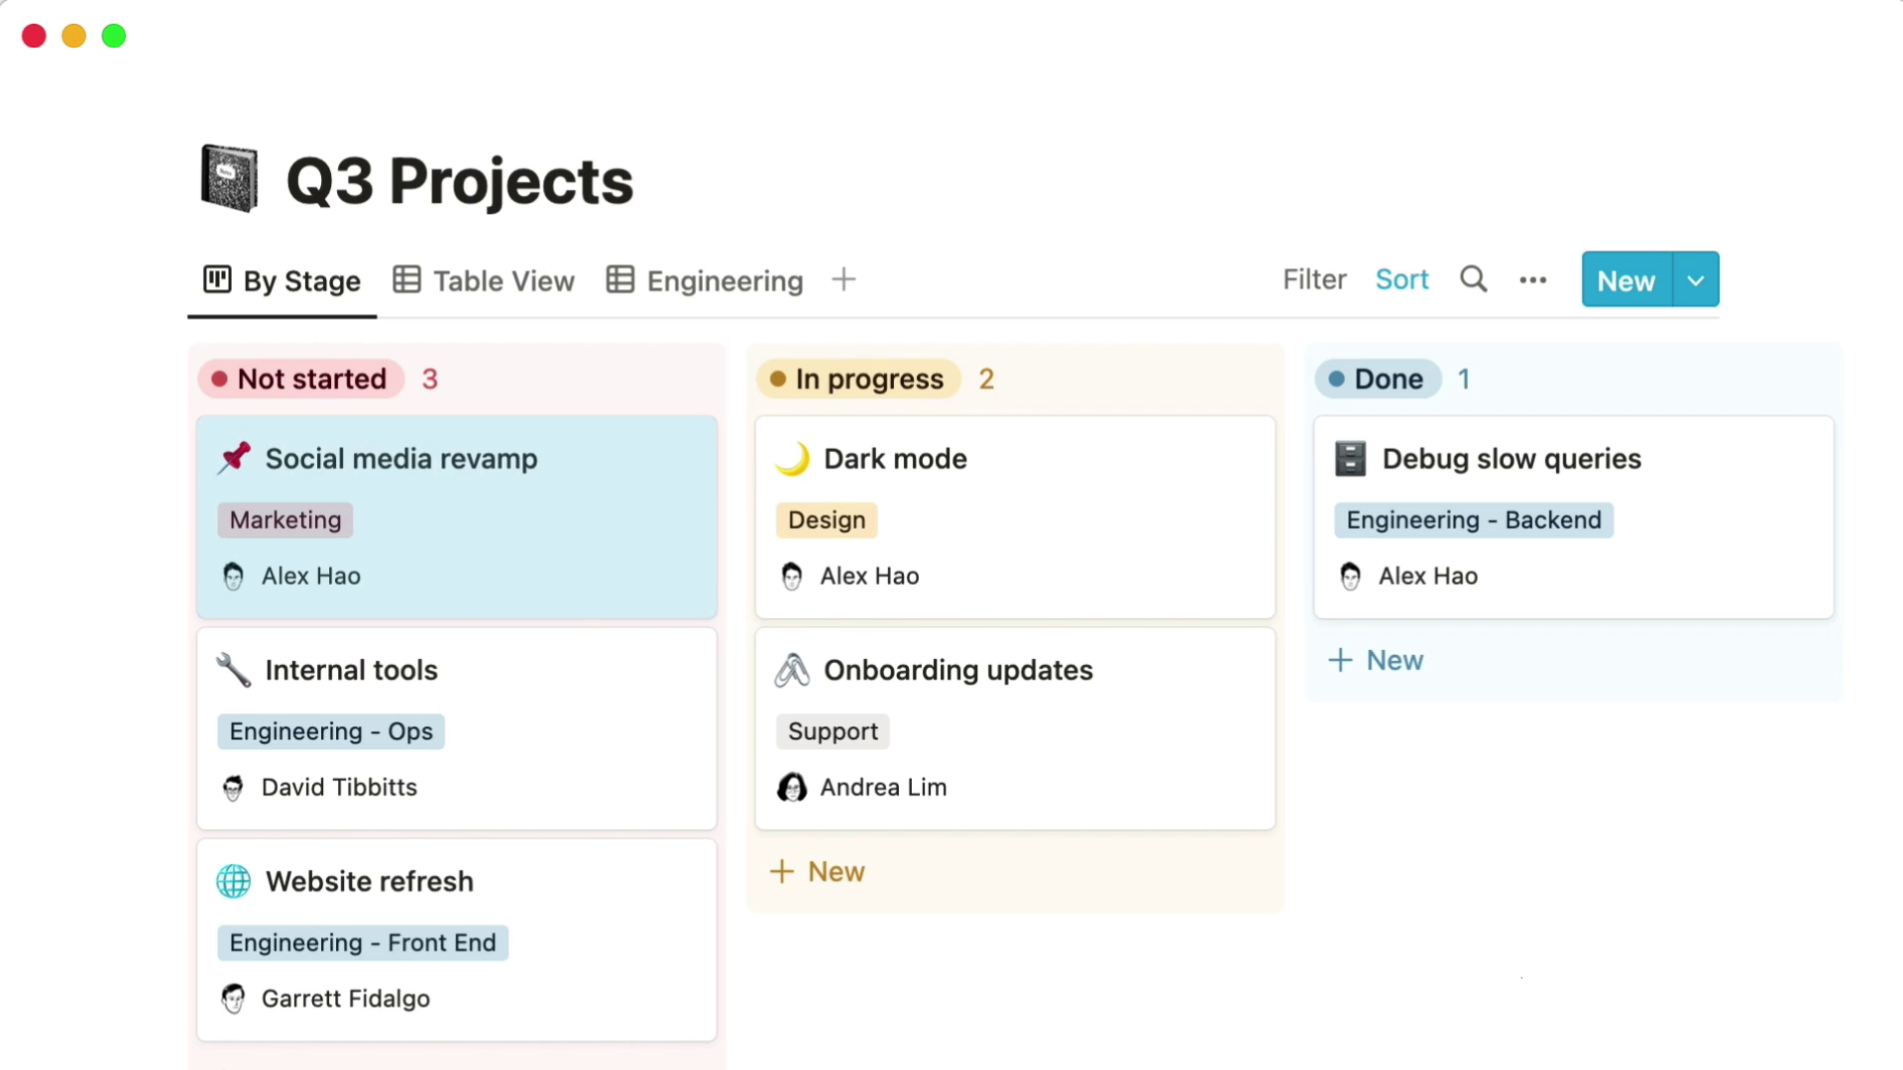
pyautogui.press('Escape')
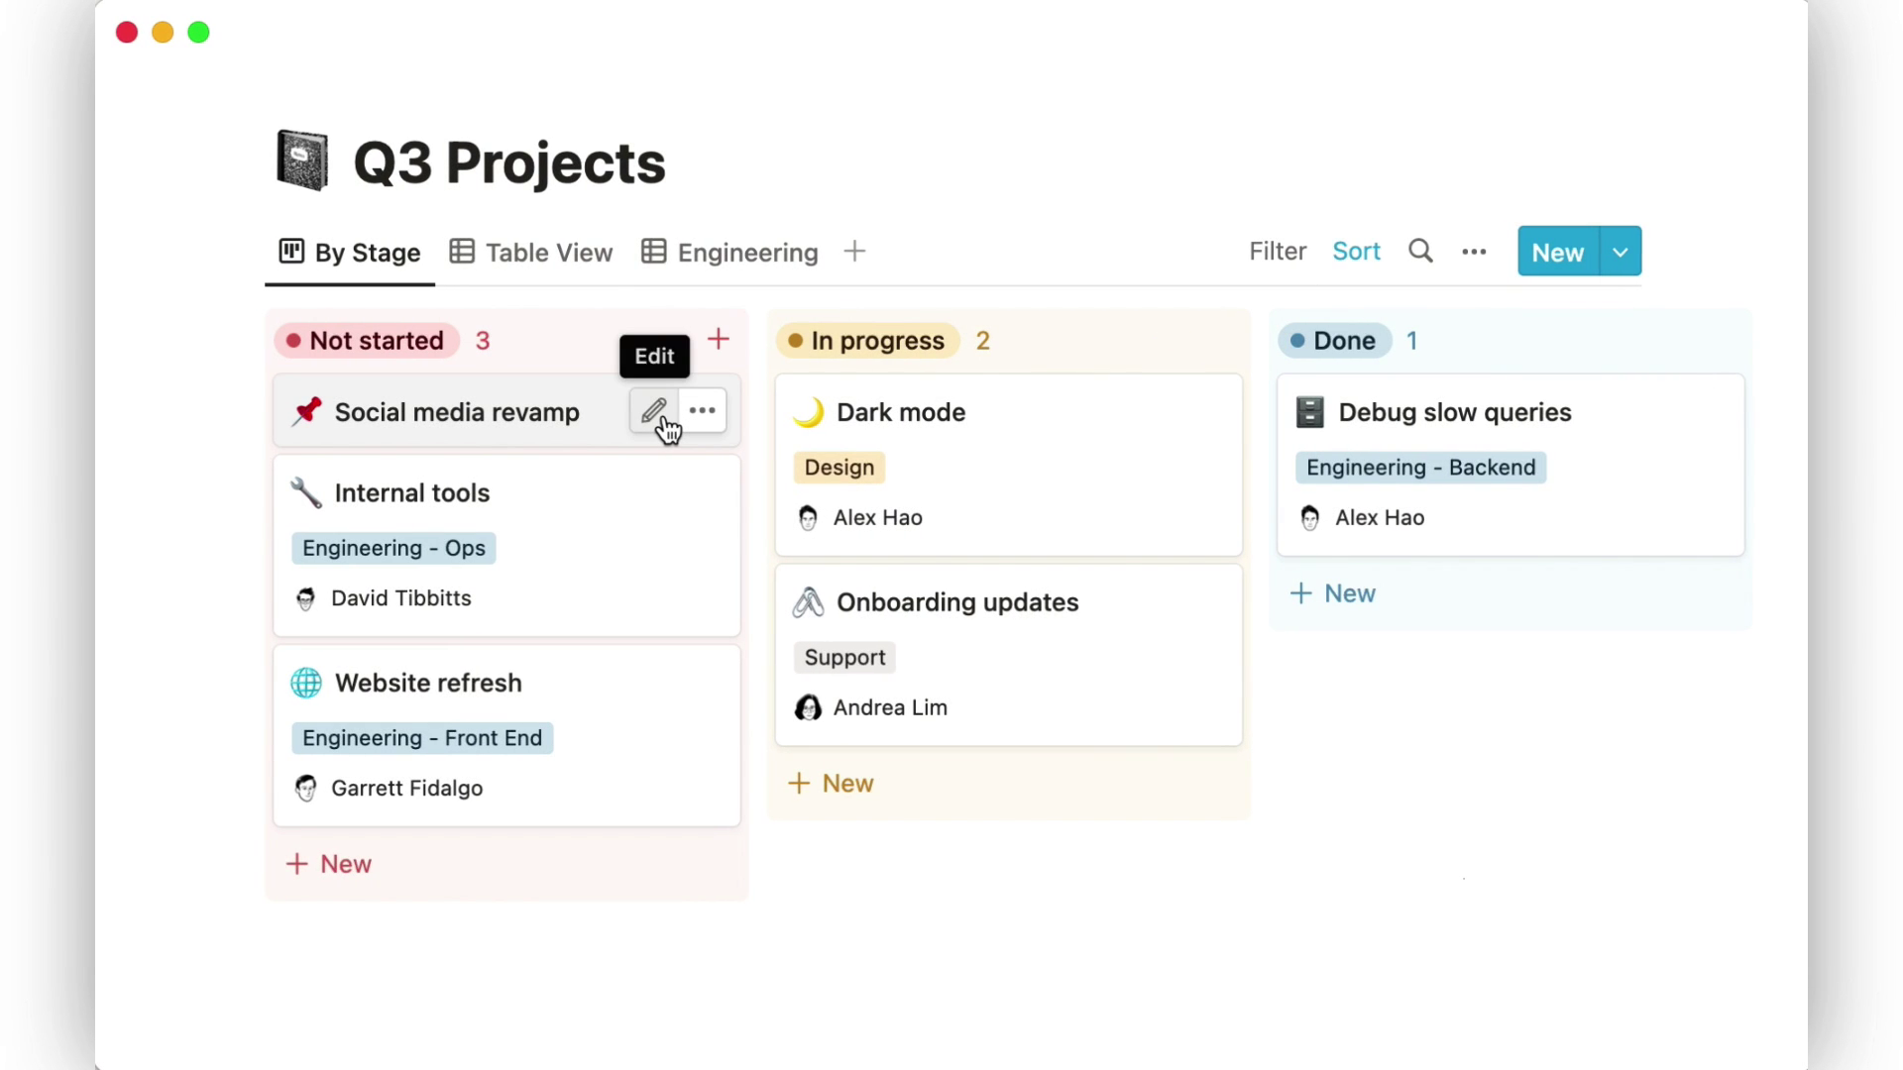
# Step: Add the Marketing team tag and the first-listed member as DRI to the Social media revamp card
pyautogui.click(655, 413)
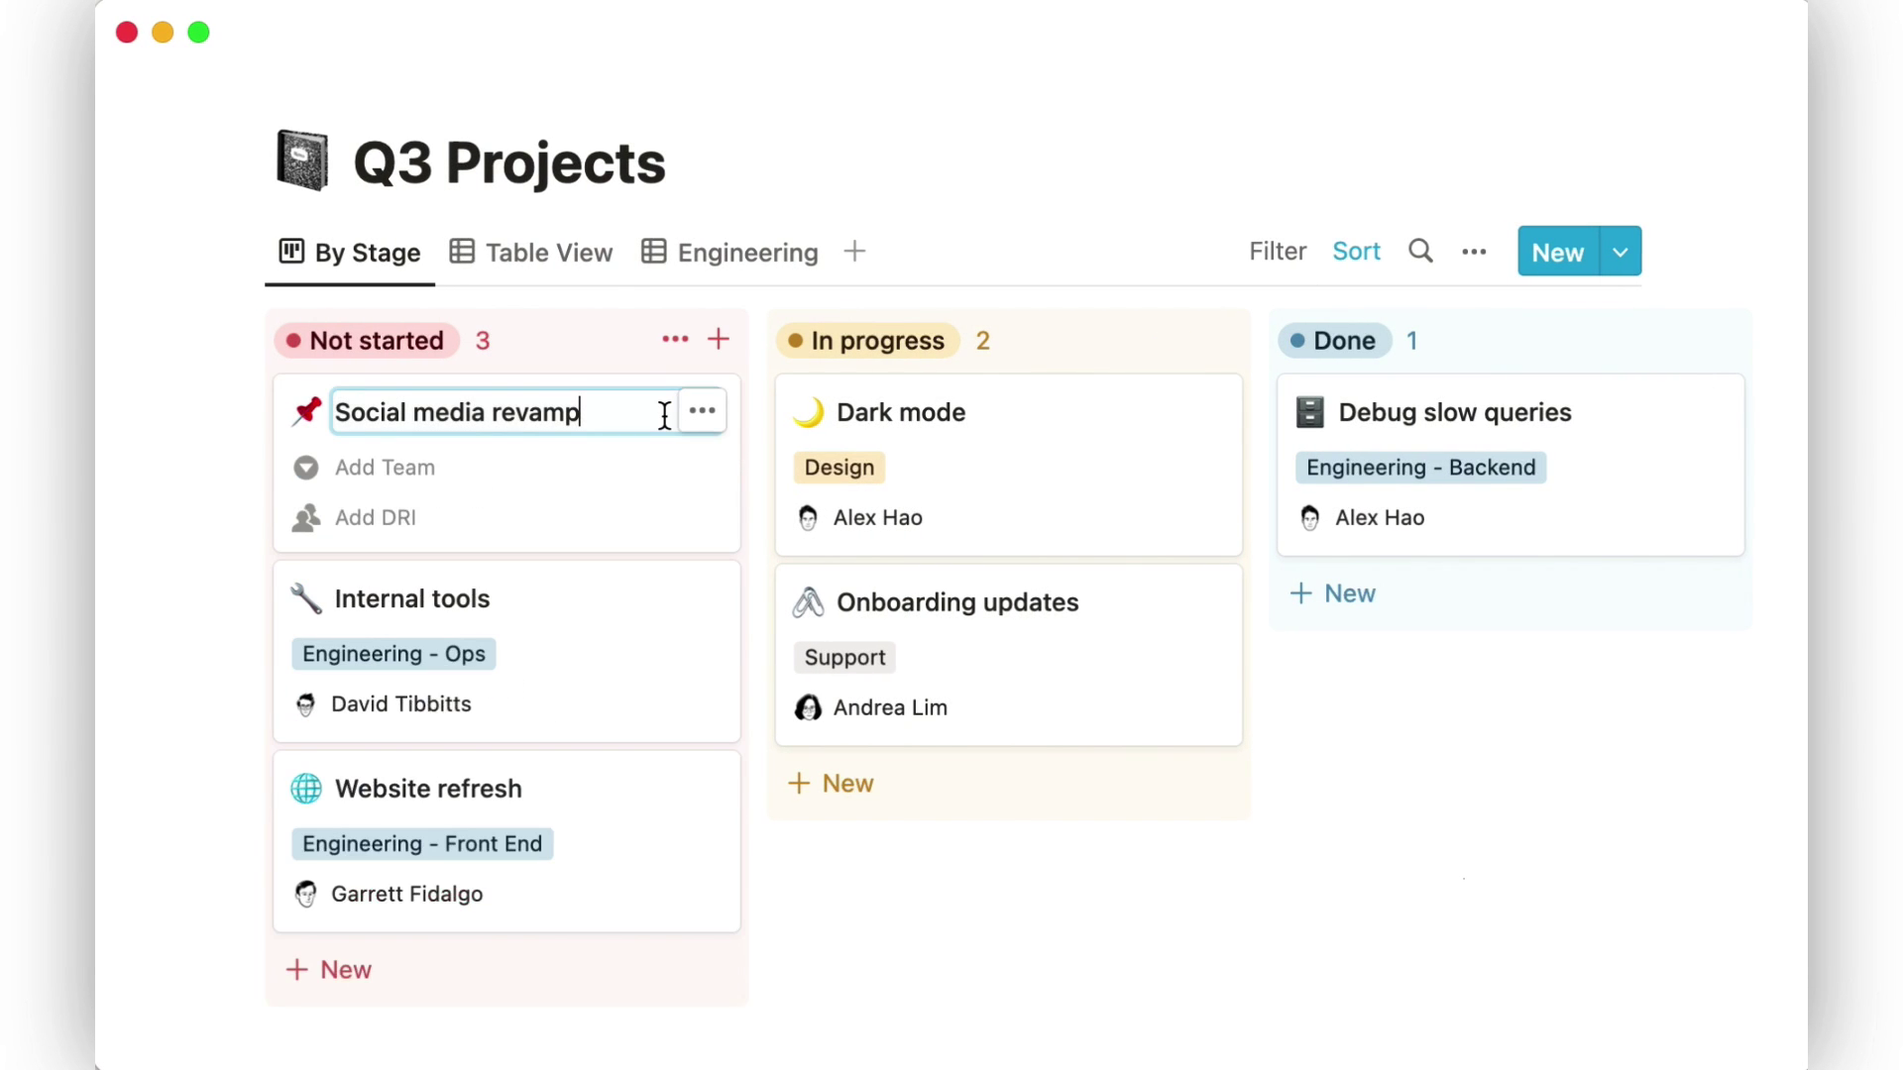
pyautogui.click(619, 485)
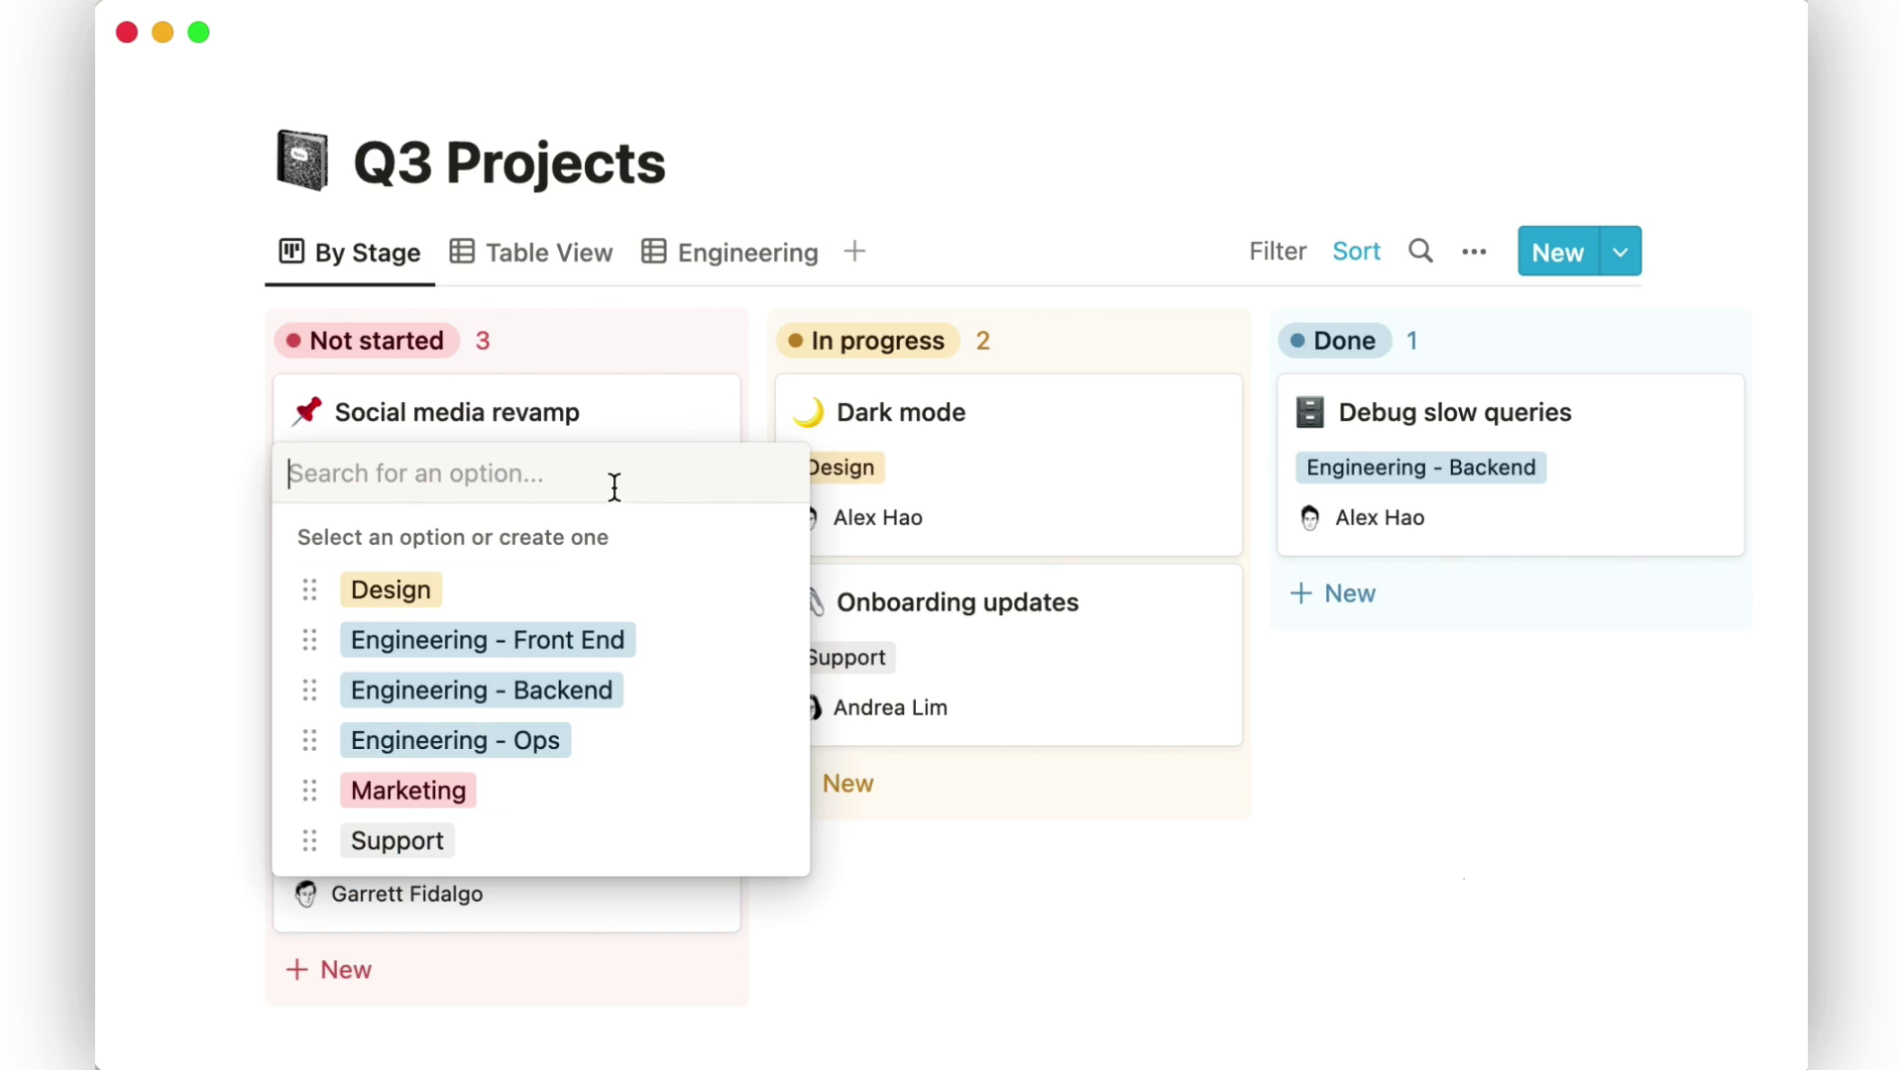
pyautogui.click(580, 794)
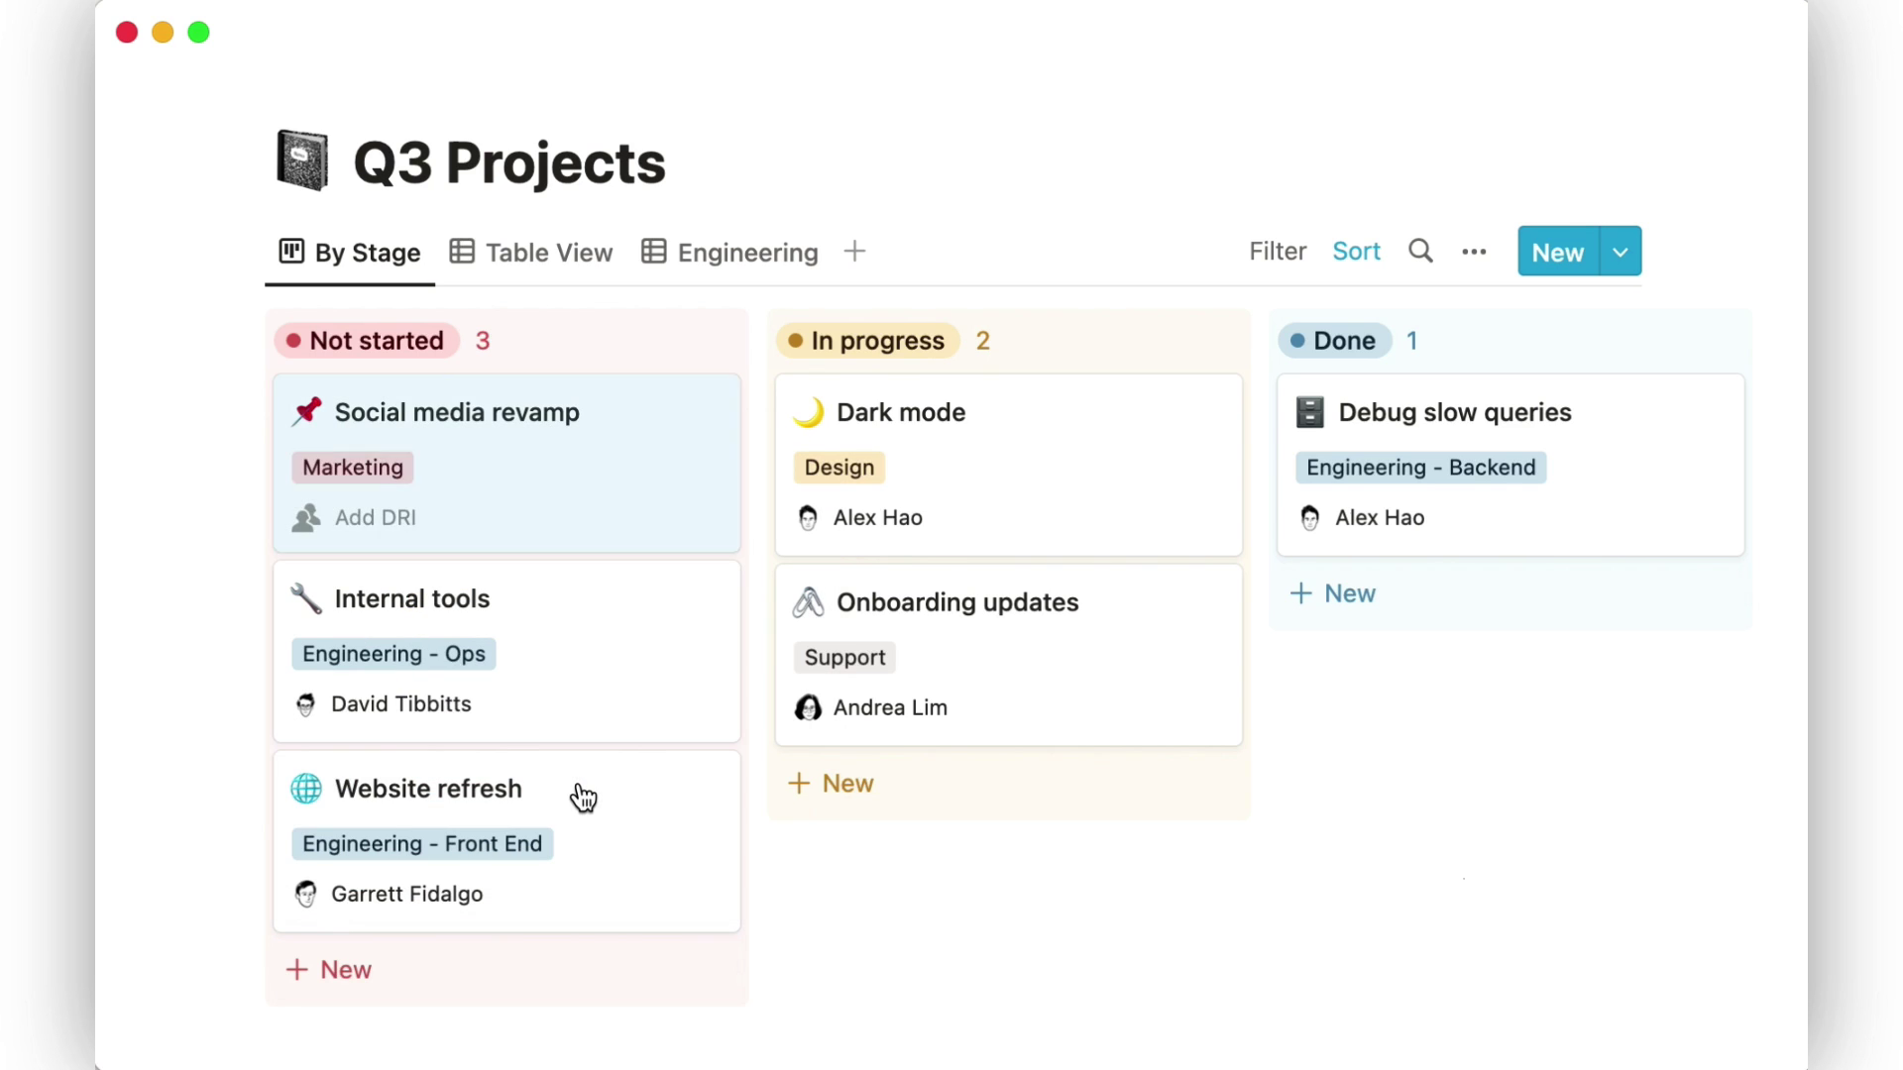
pyautogui.click(562, 533)
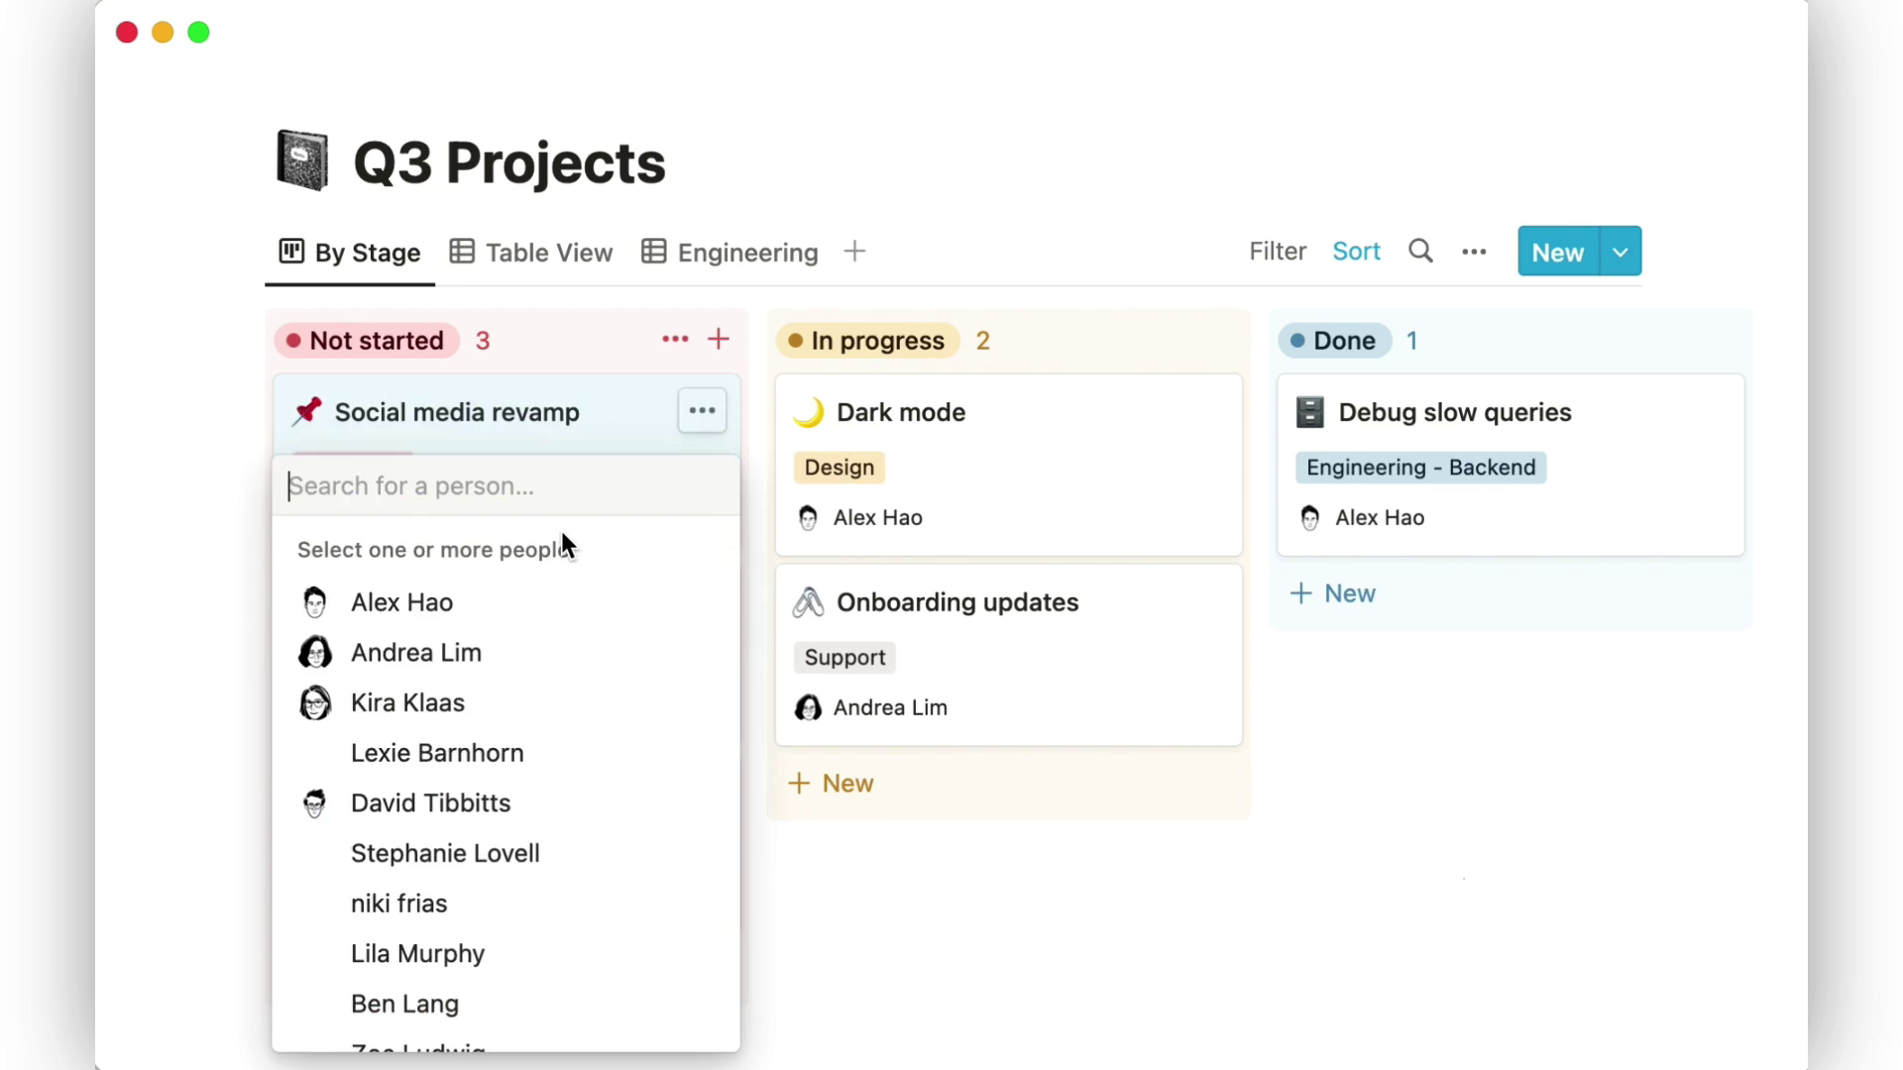
pyautogui.click(555, 602)
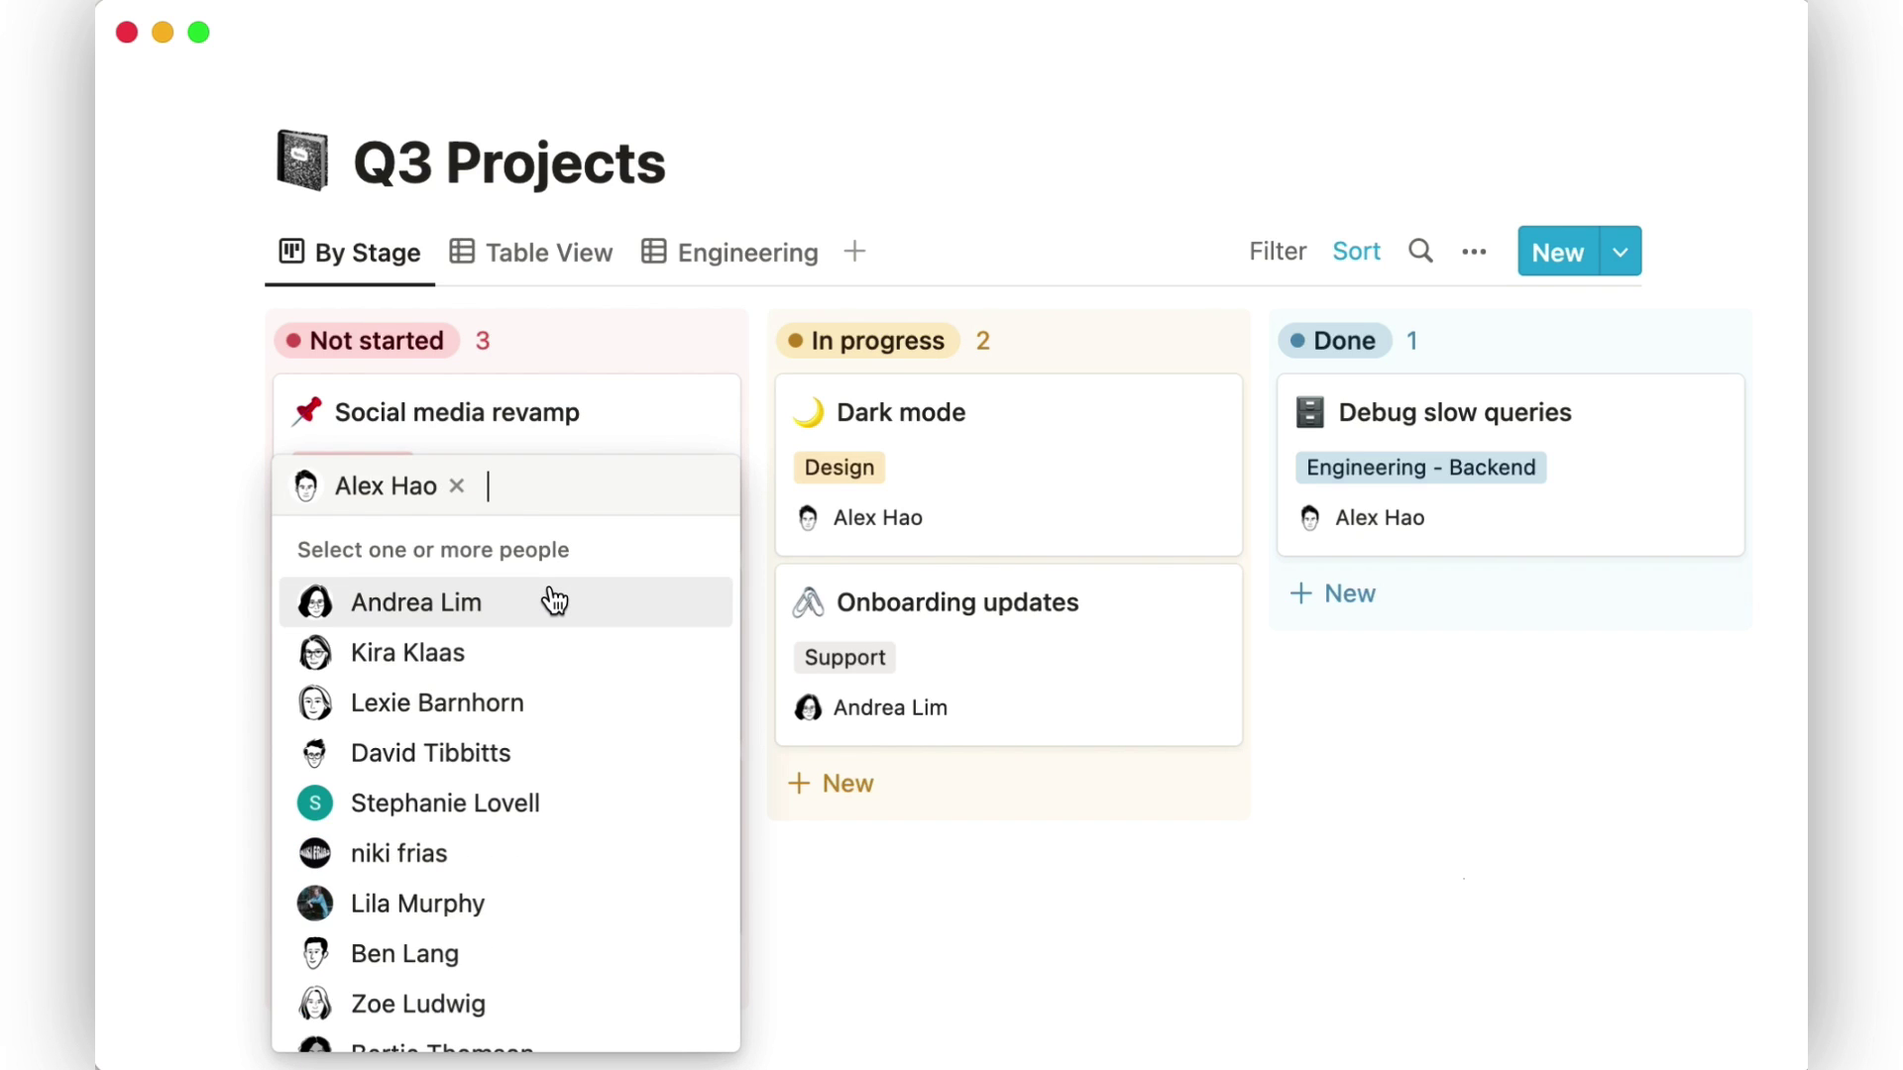
pyautogui.press('Escape')
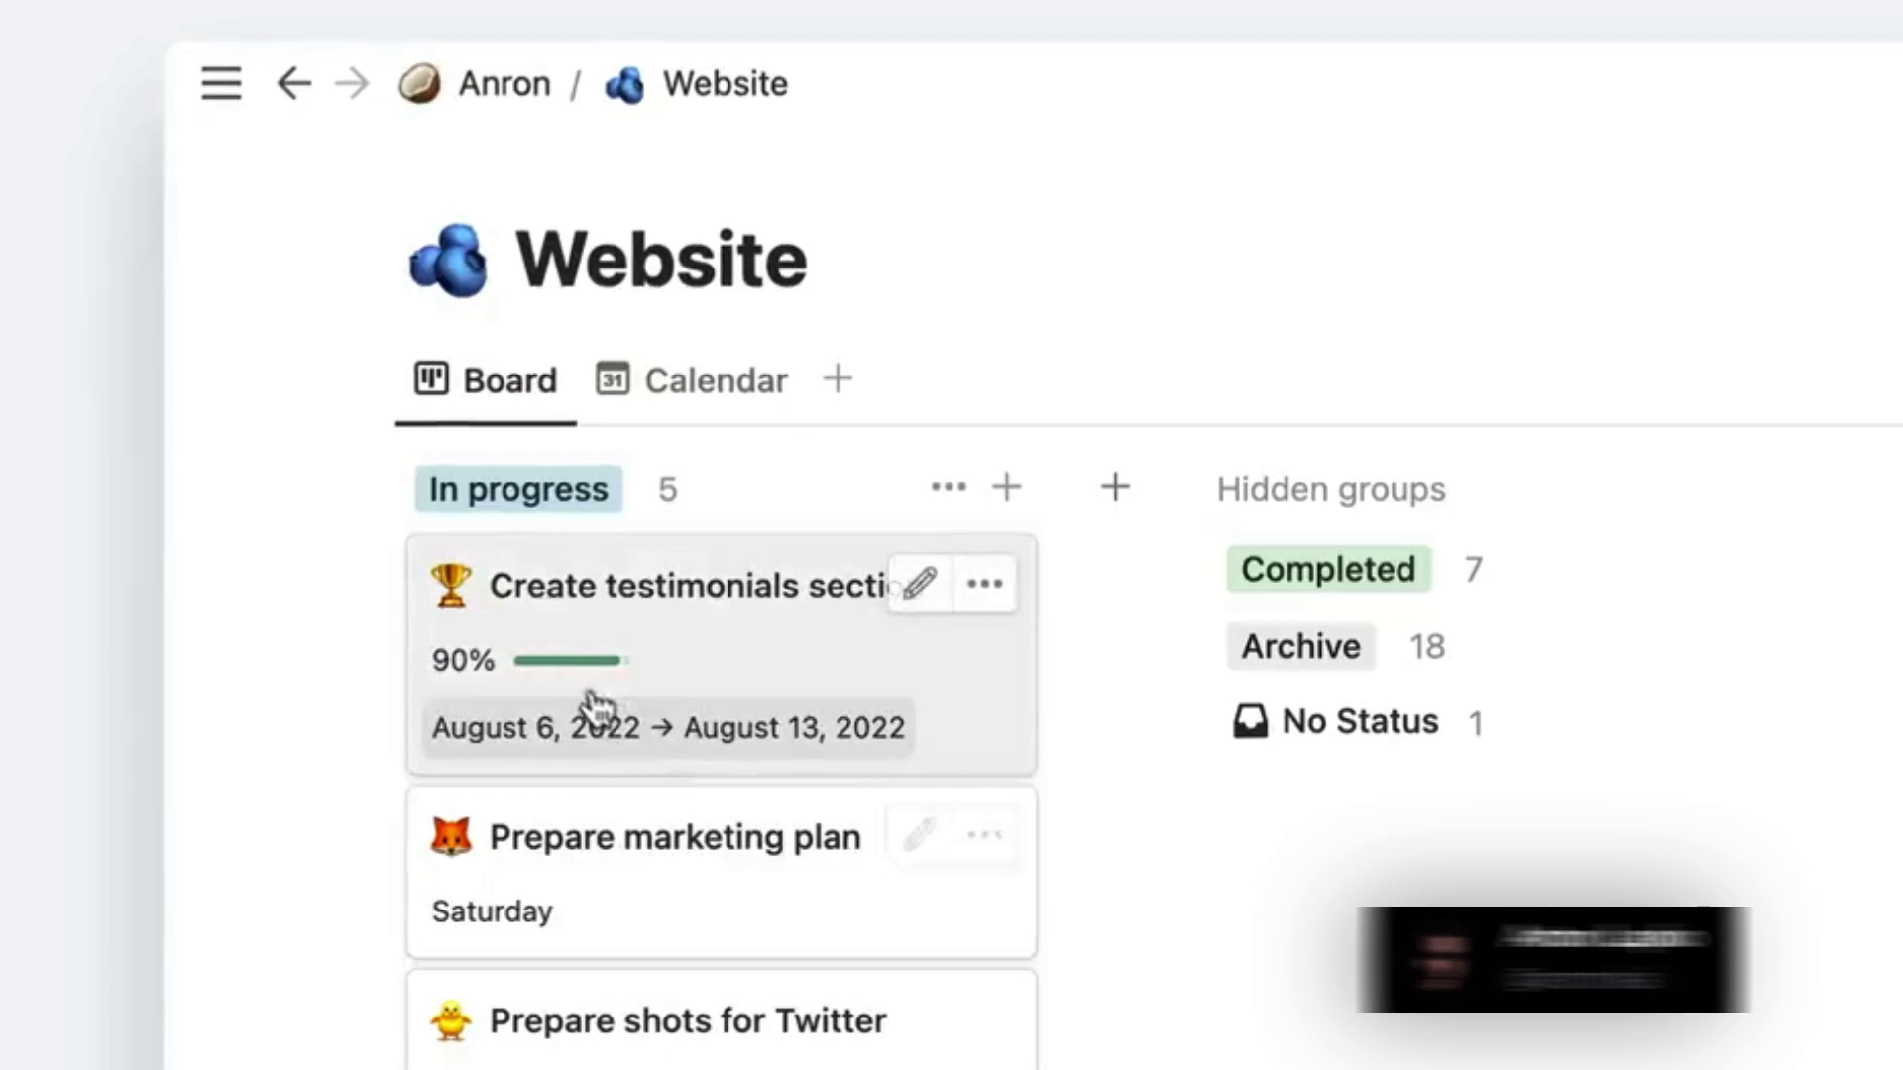
# Step: Replace the testimonials card's 90% progress value with 80
pyautogui.click(565, 671)
pyautogui.write('80')
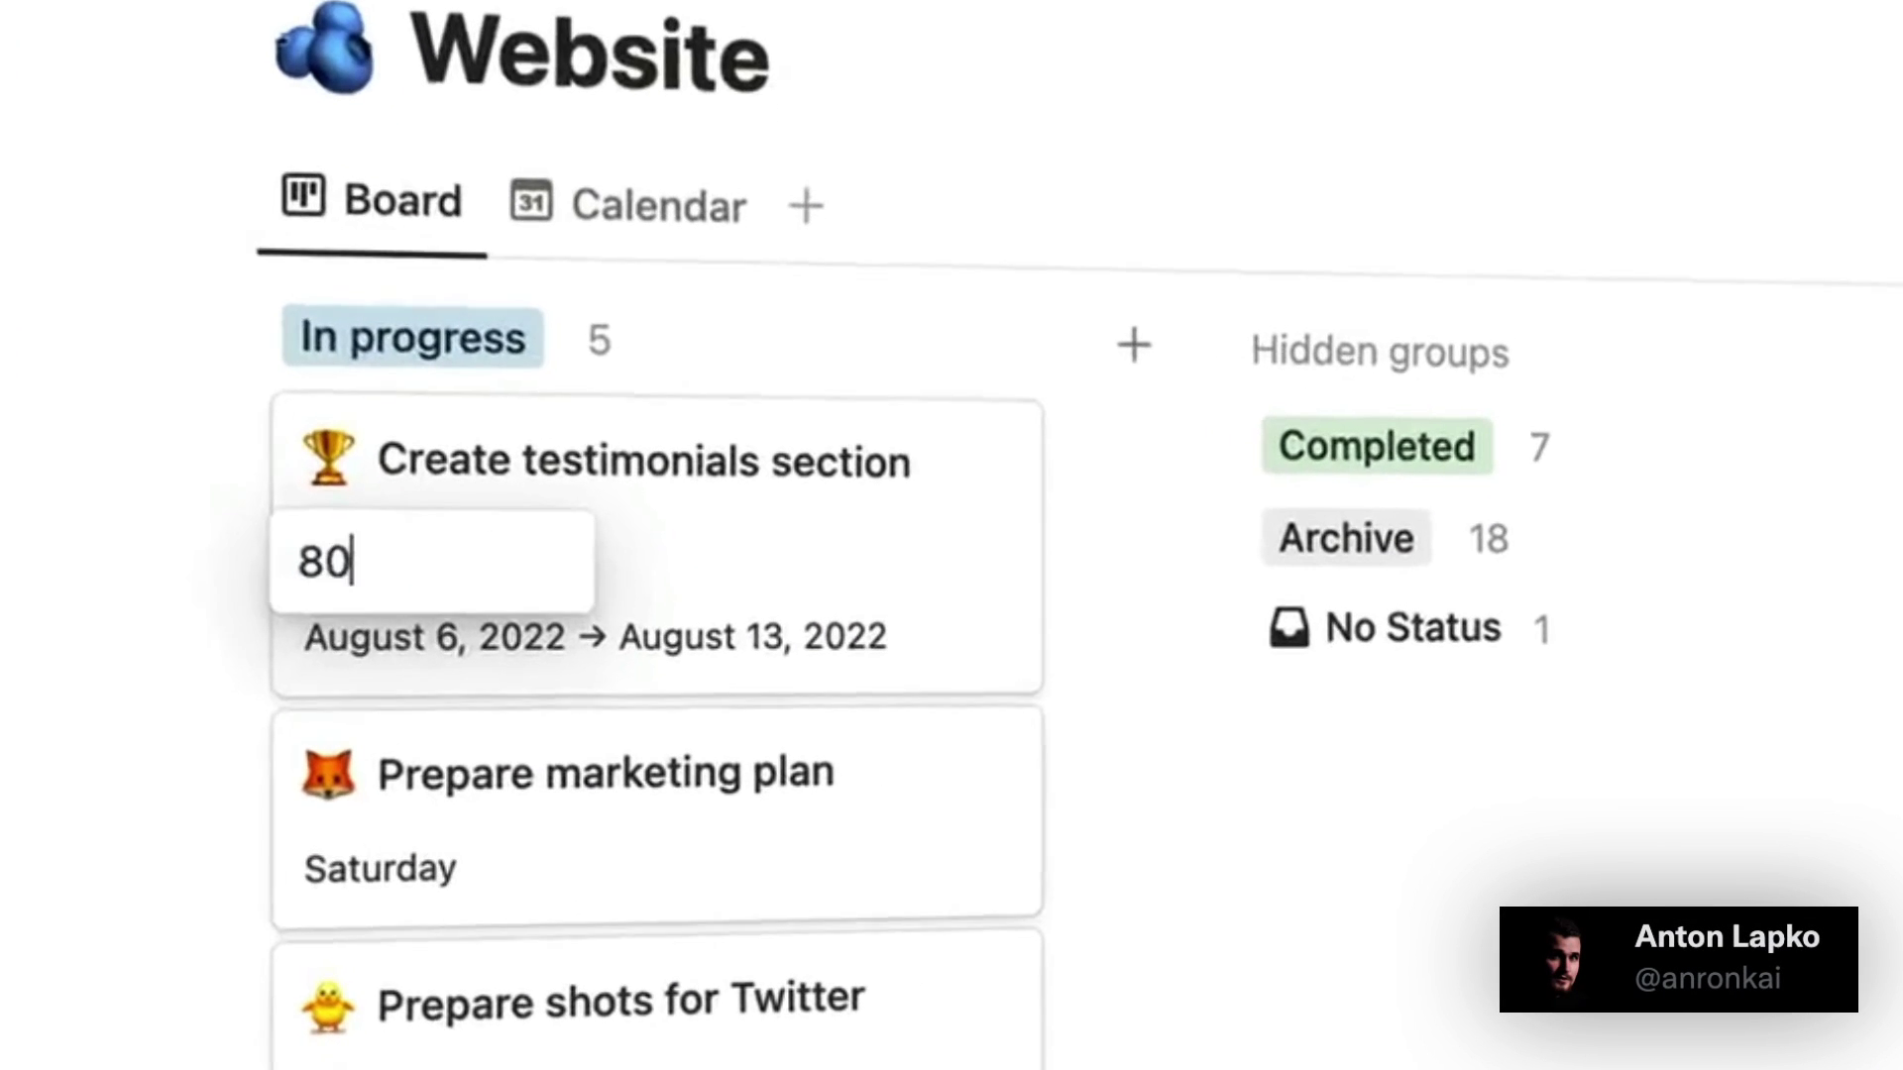
pyautogui.press('Escape')
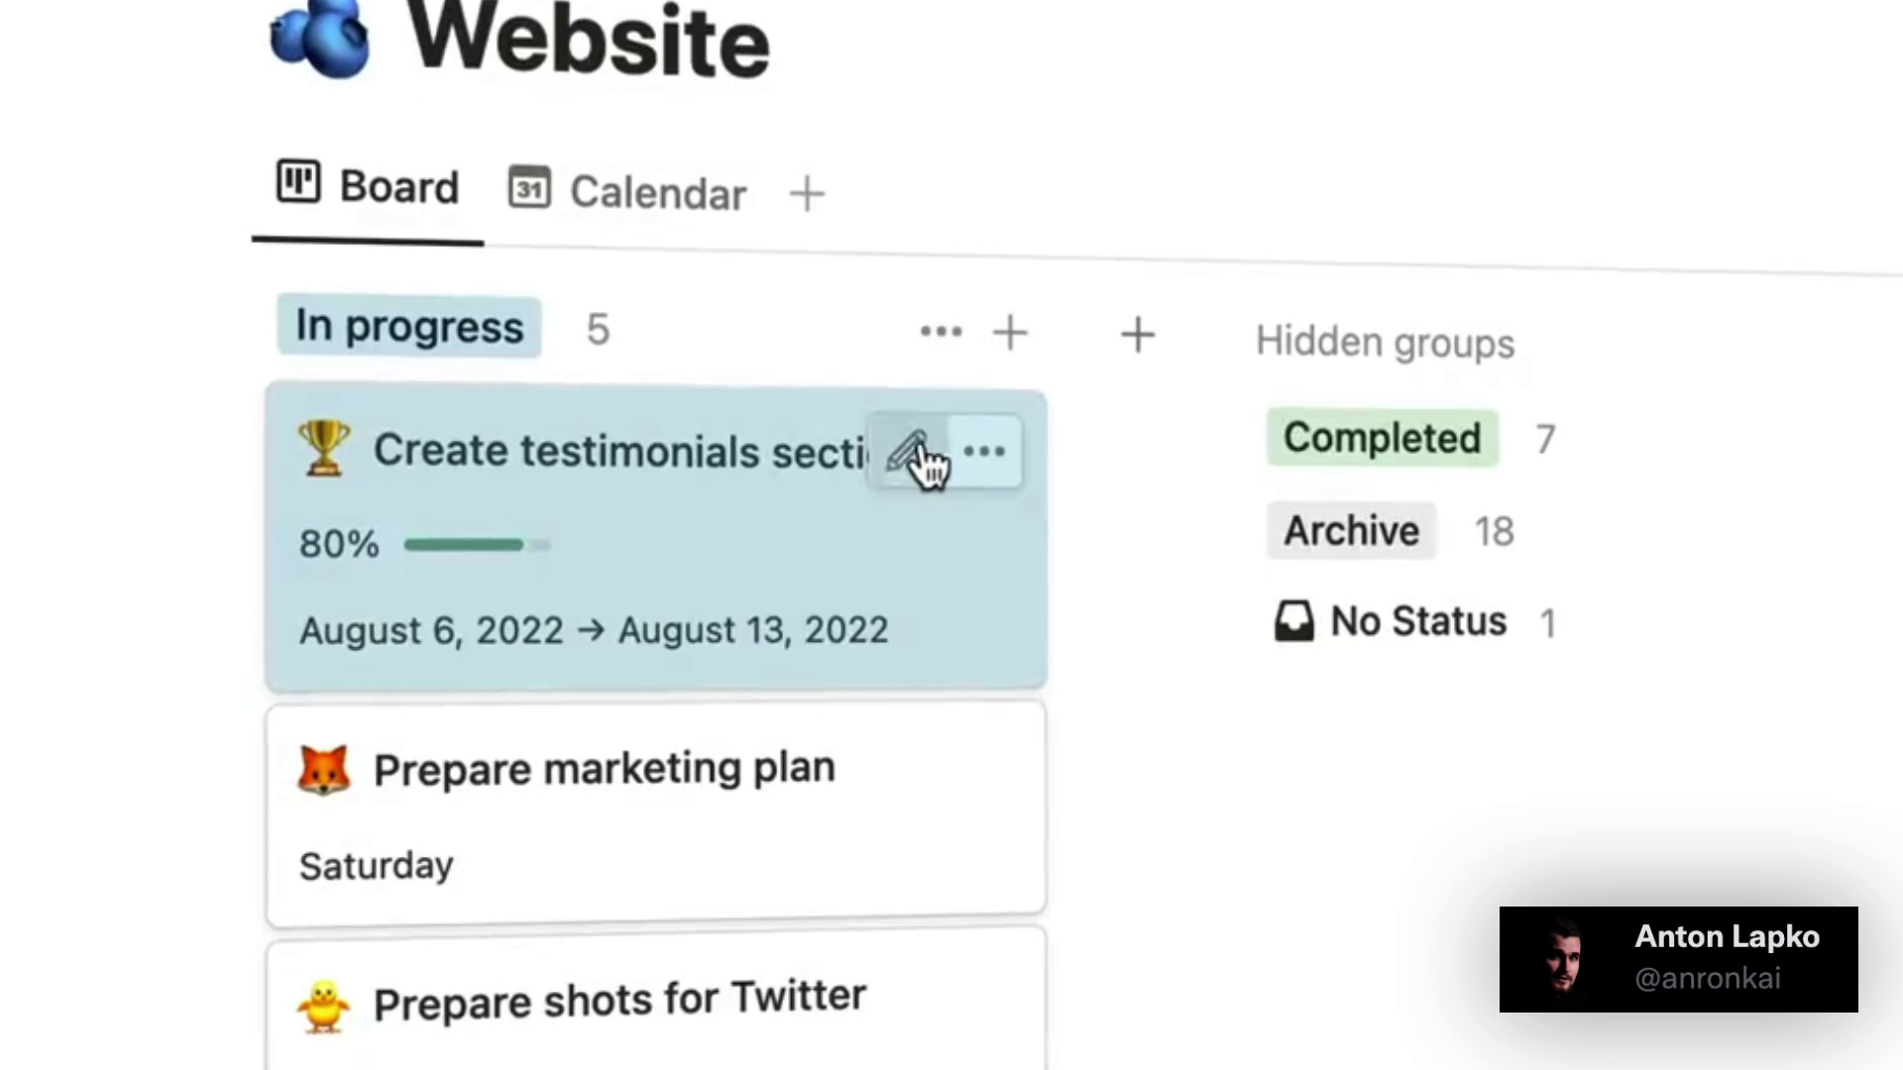
pyautogui.click(920, 456)
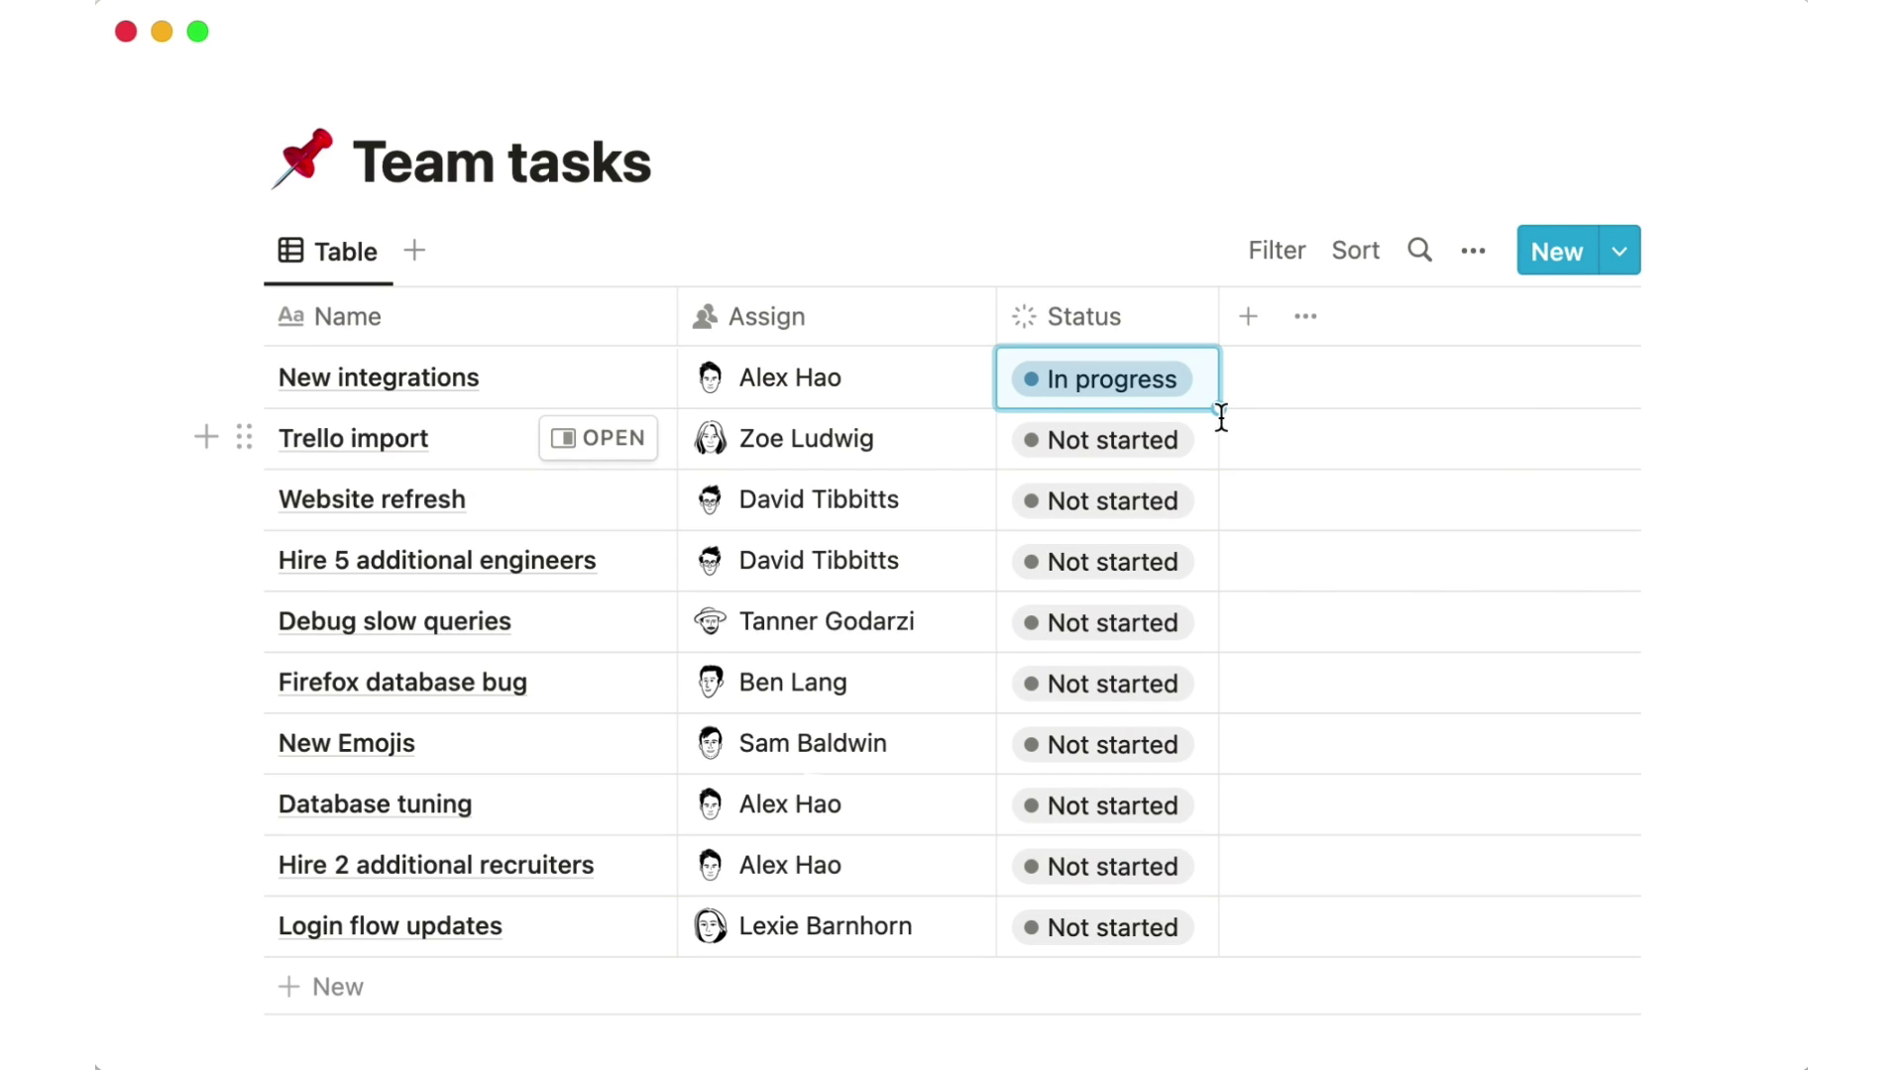
# Step: Fill In progress down the Status column, then set New integrations to Done and fill Done down all tasks
pyautogui.moveTo(1220, 412); pyautogui.dragTo(1222, 952)
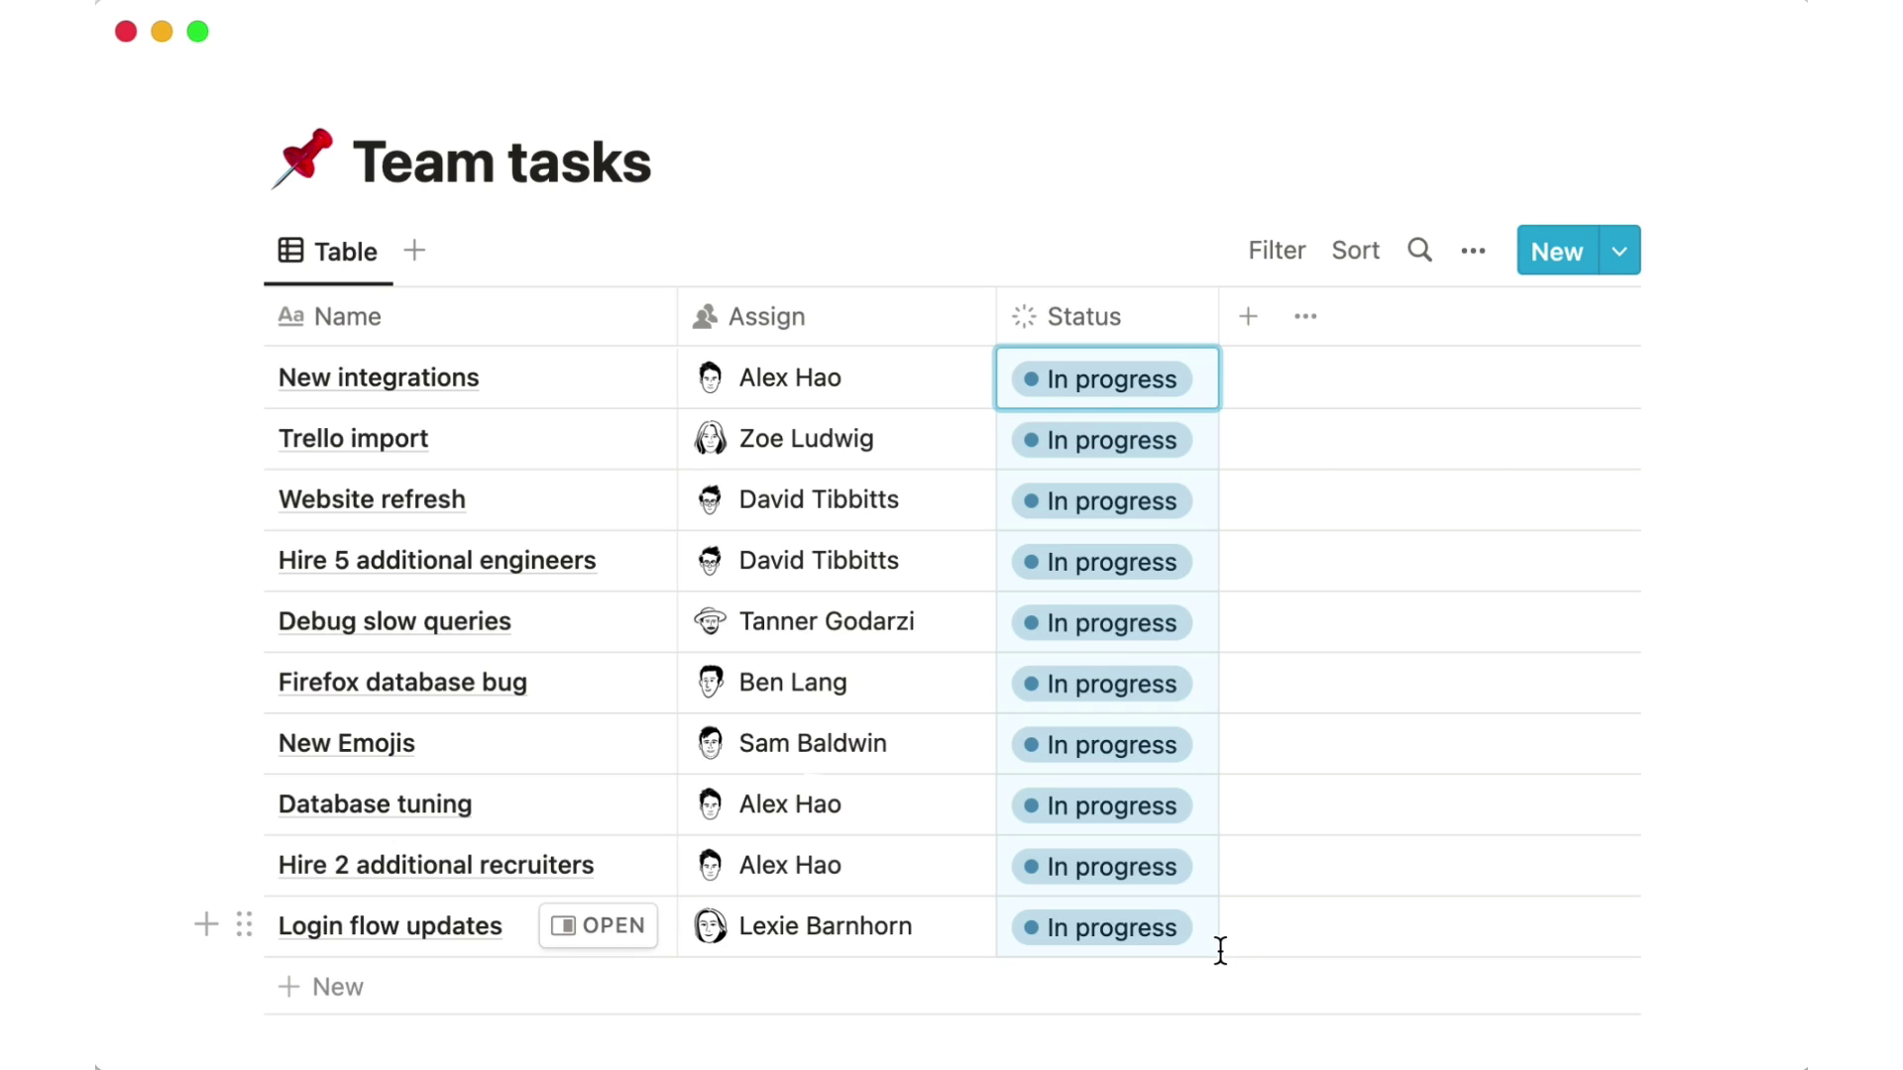
pyautogui.press('Escape')
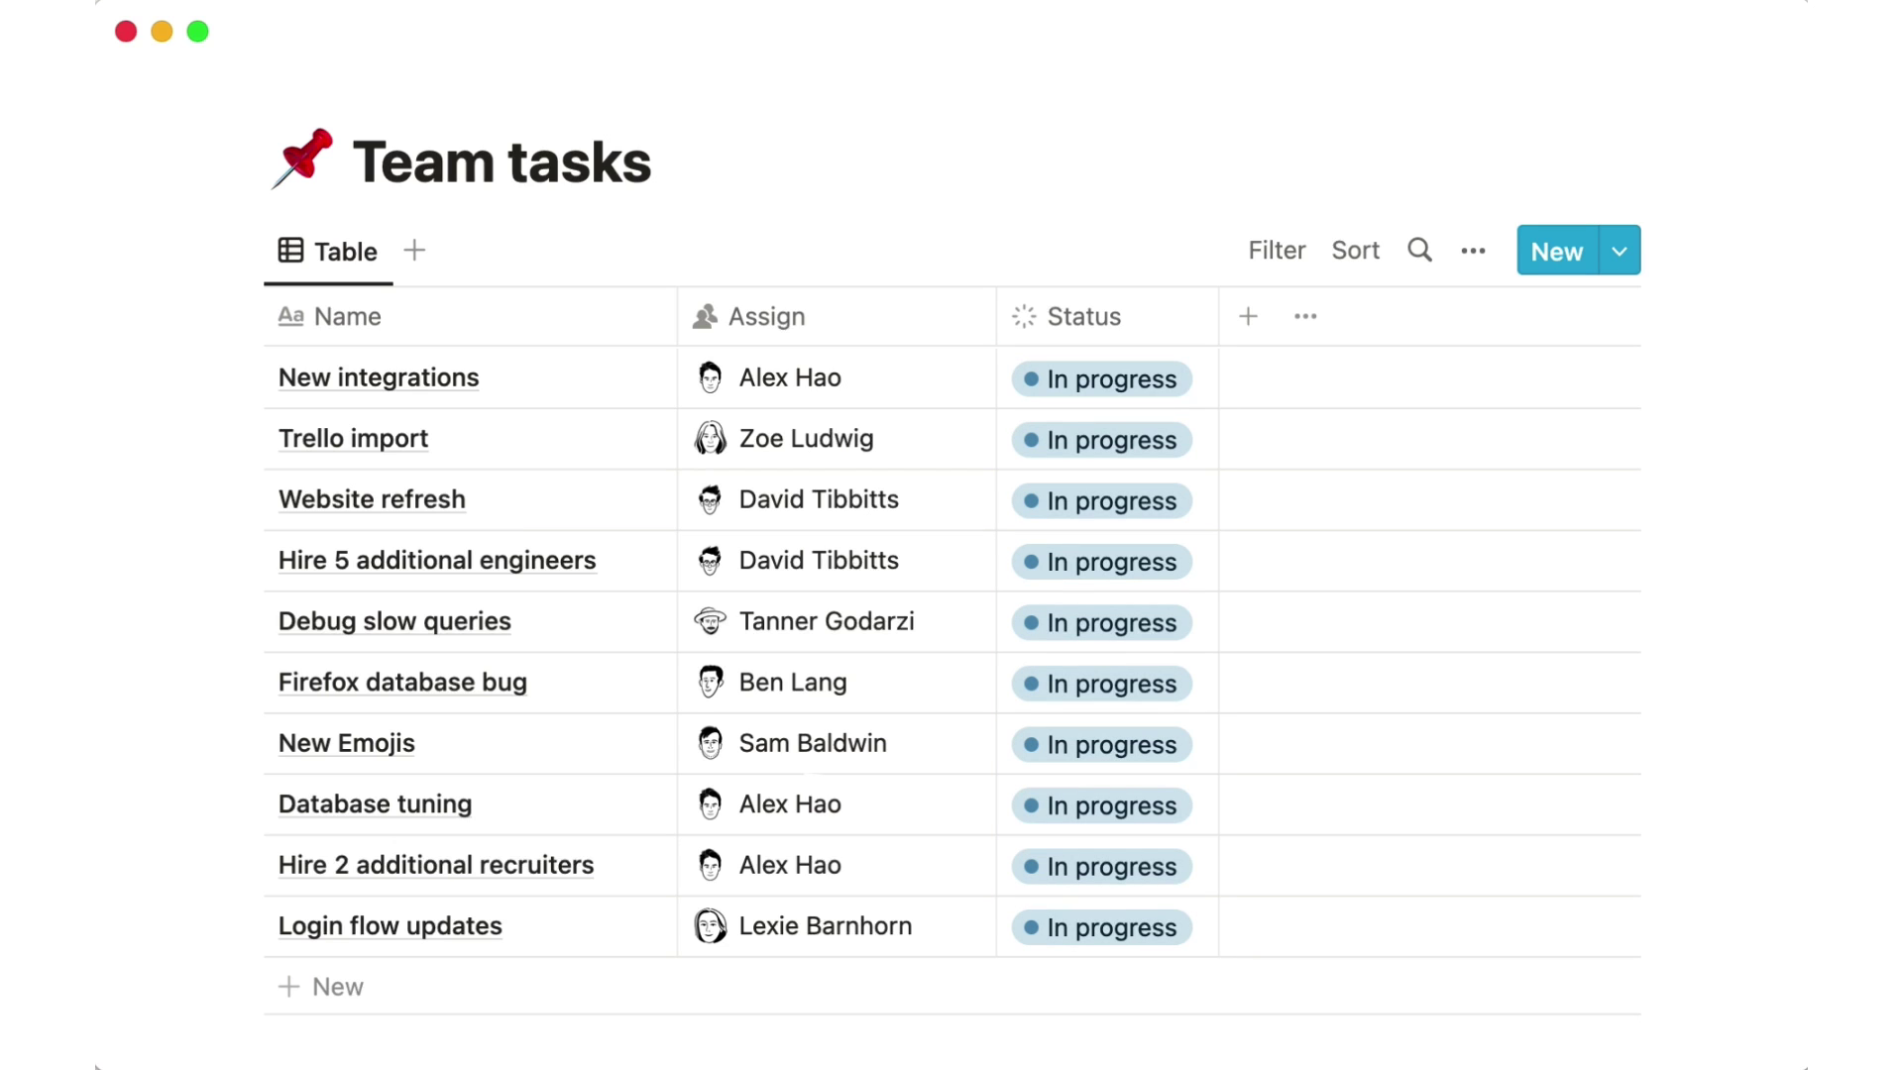
pyautogui.click(1207, 385)
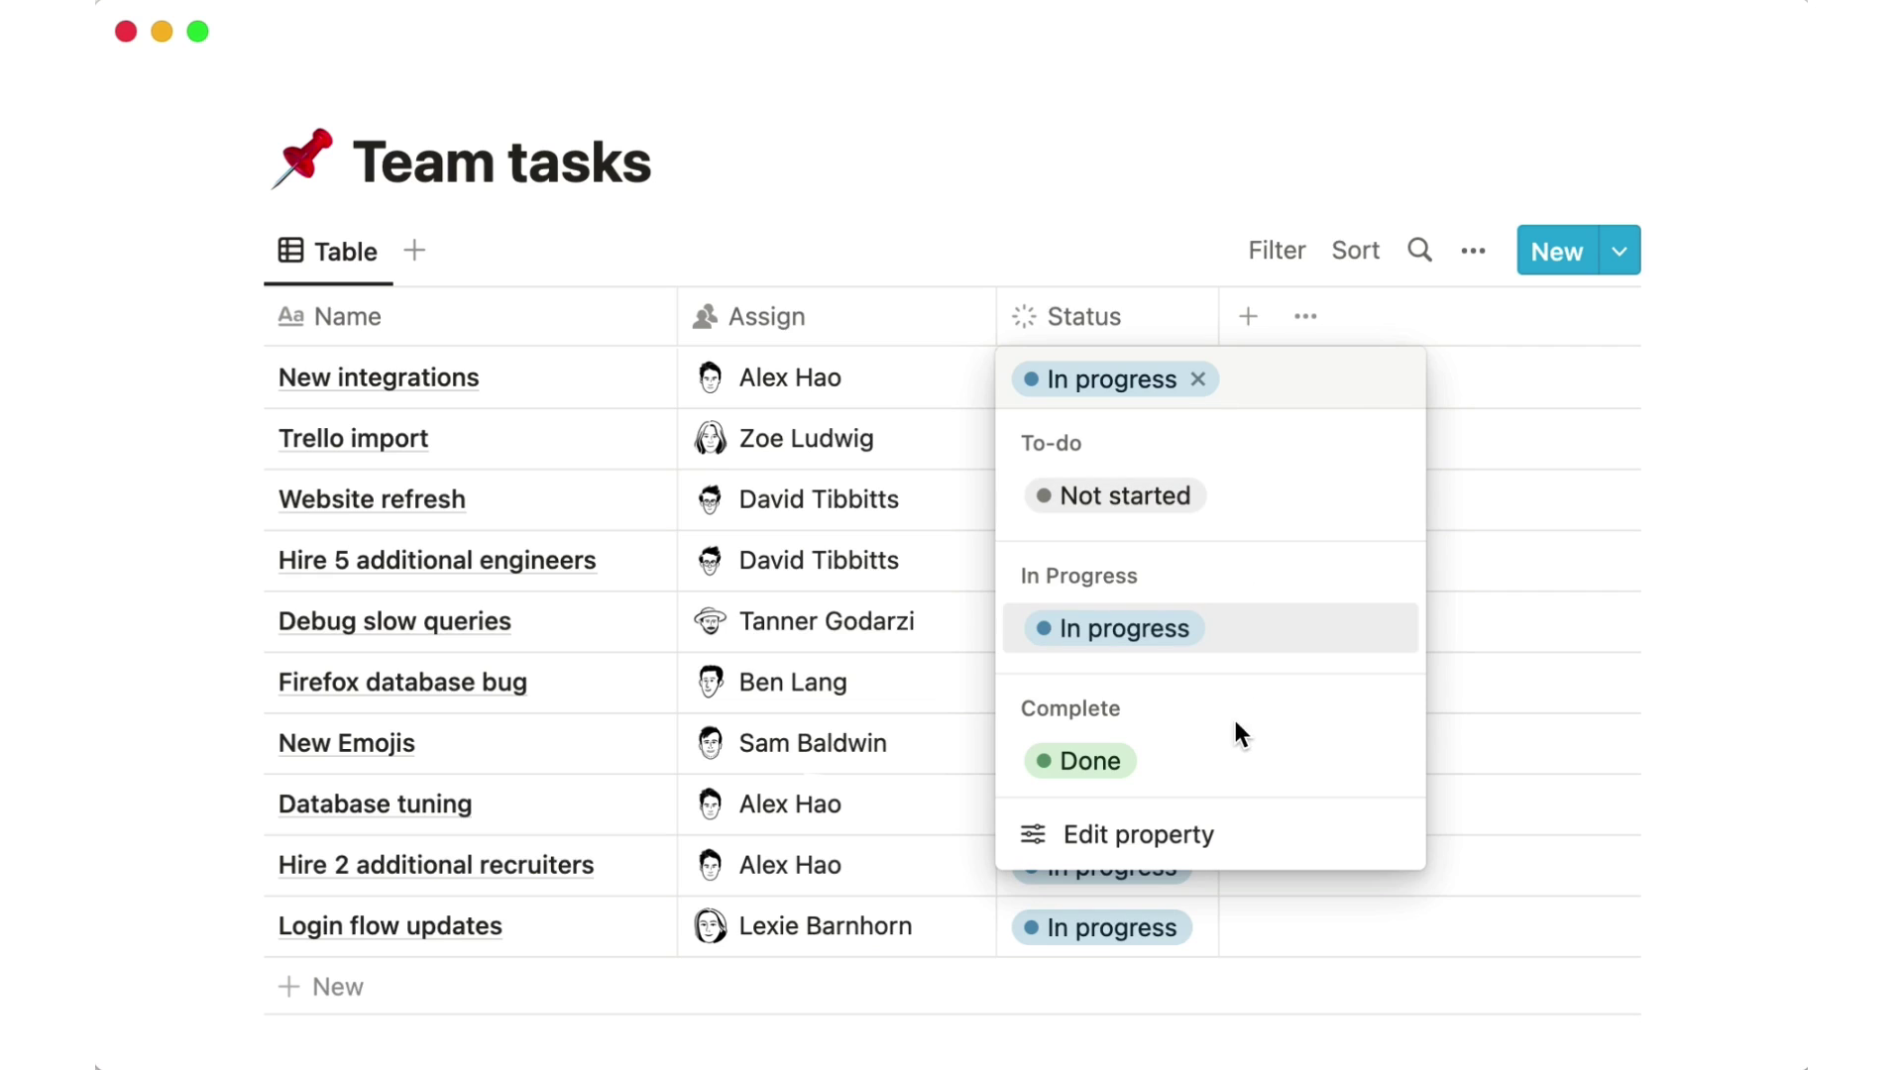
pyautogui.click(1232, 766)
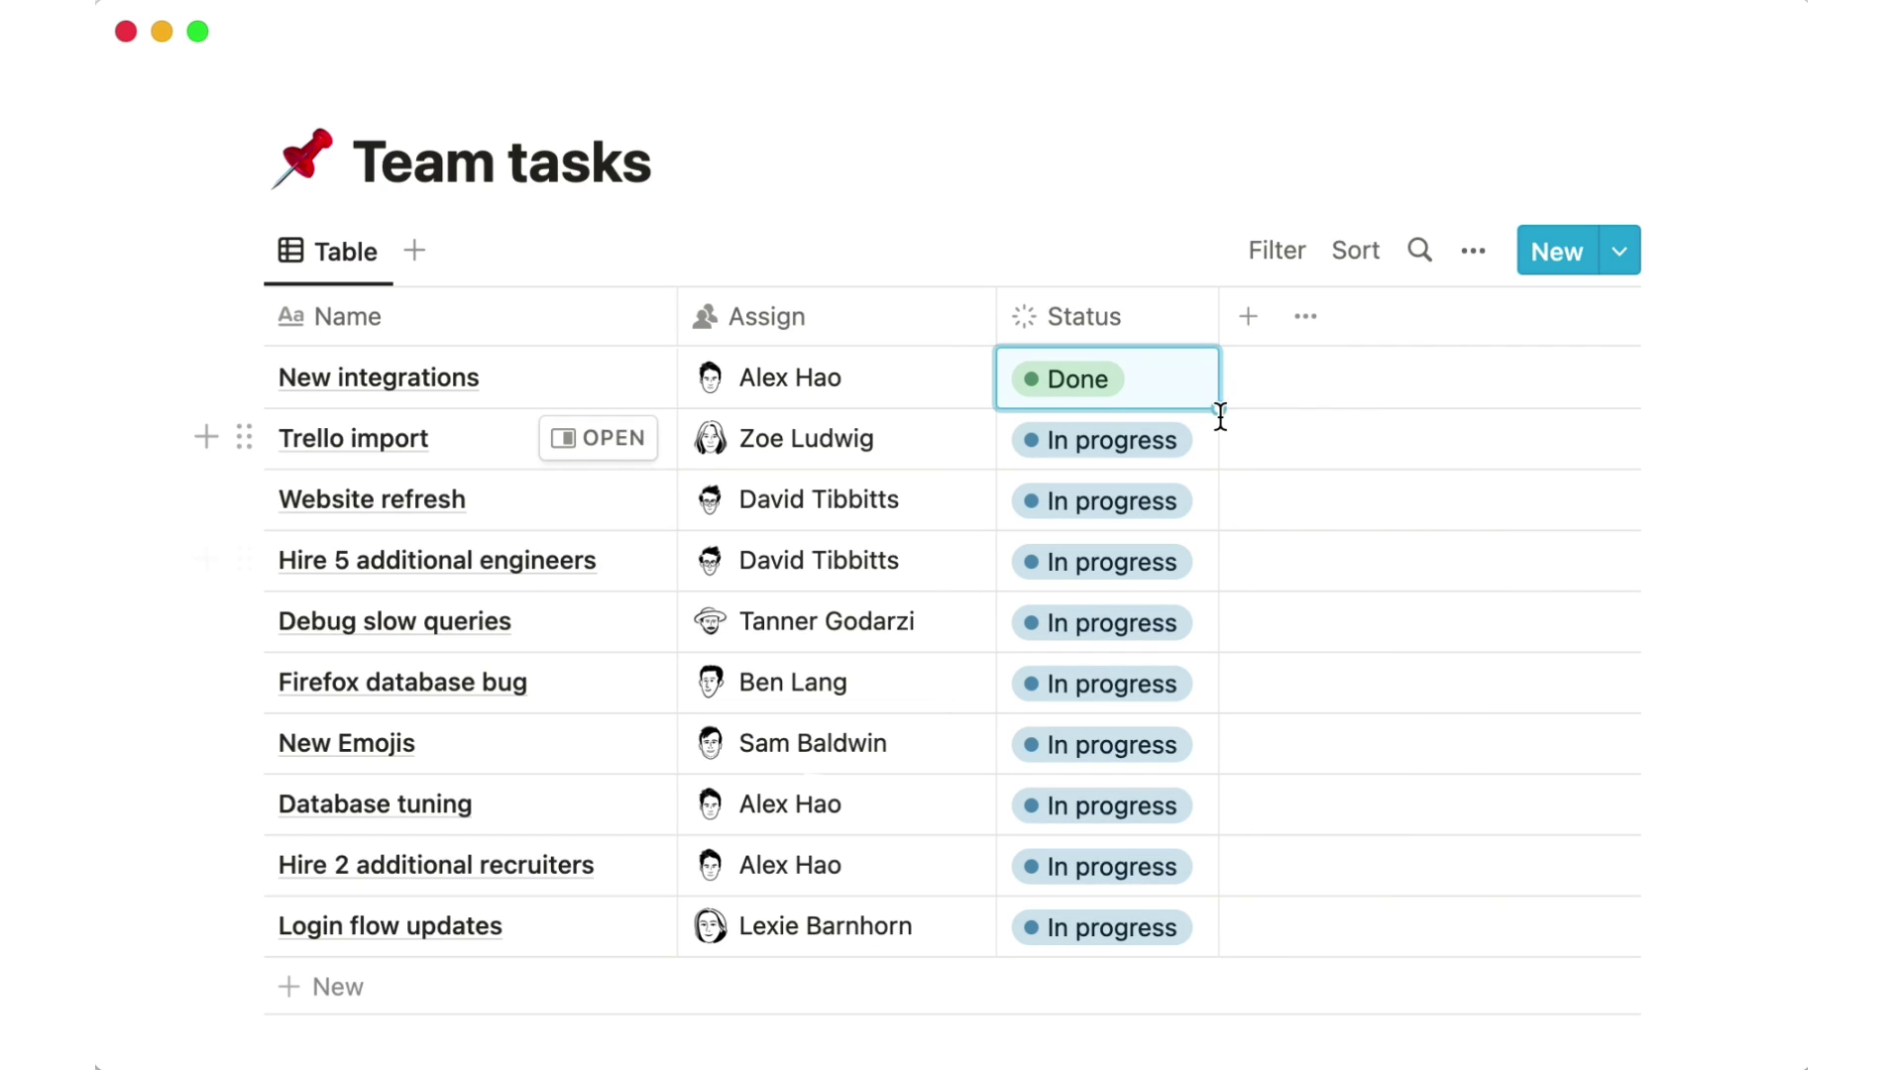
pyautogui.moveTo(1218, 408); pyautogui.dragTo(1220, 939)
pyautogui.press('Escape')
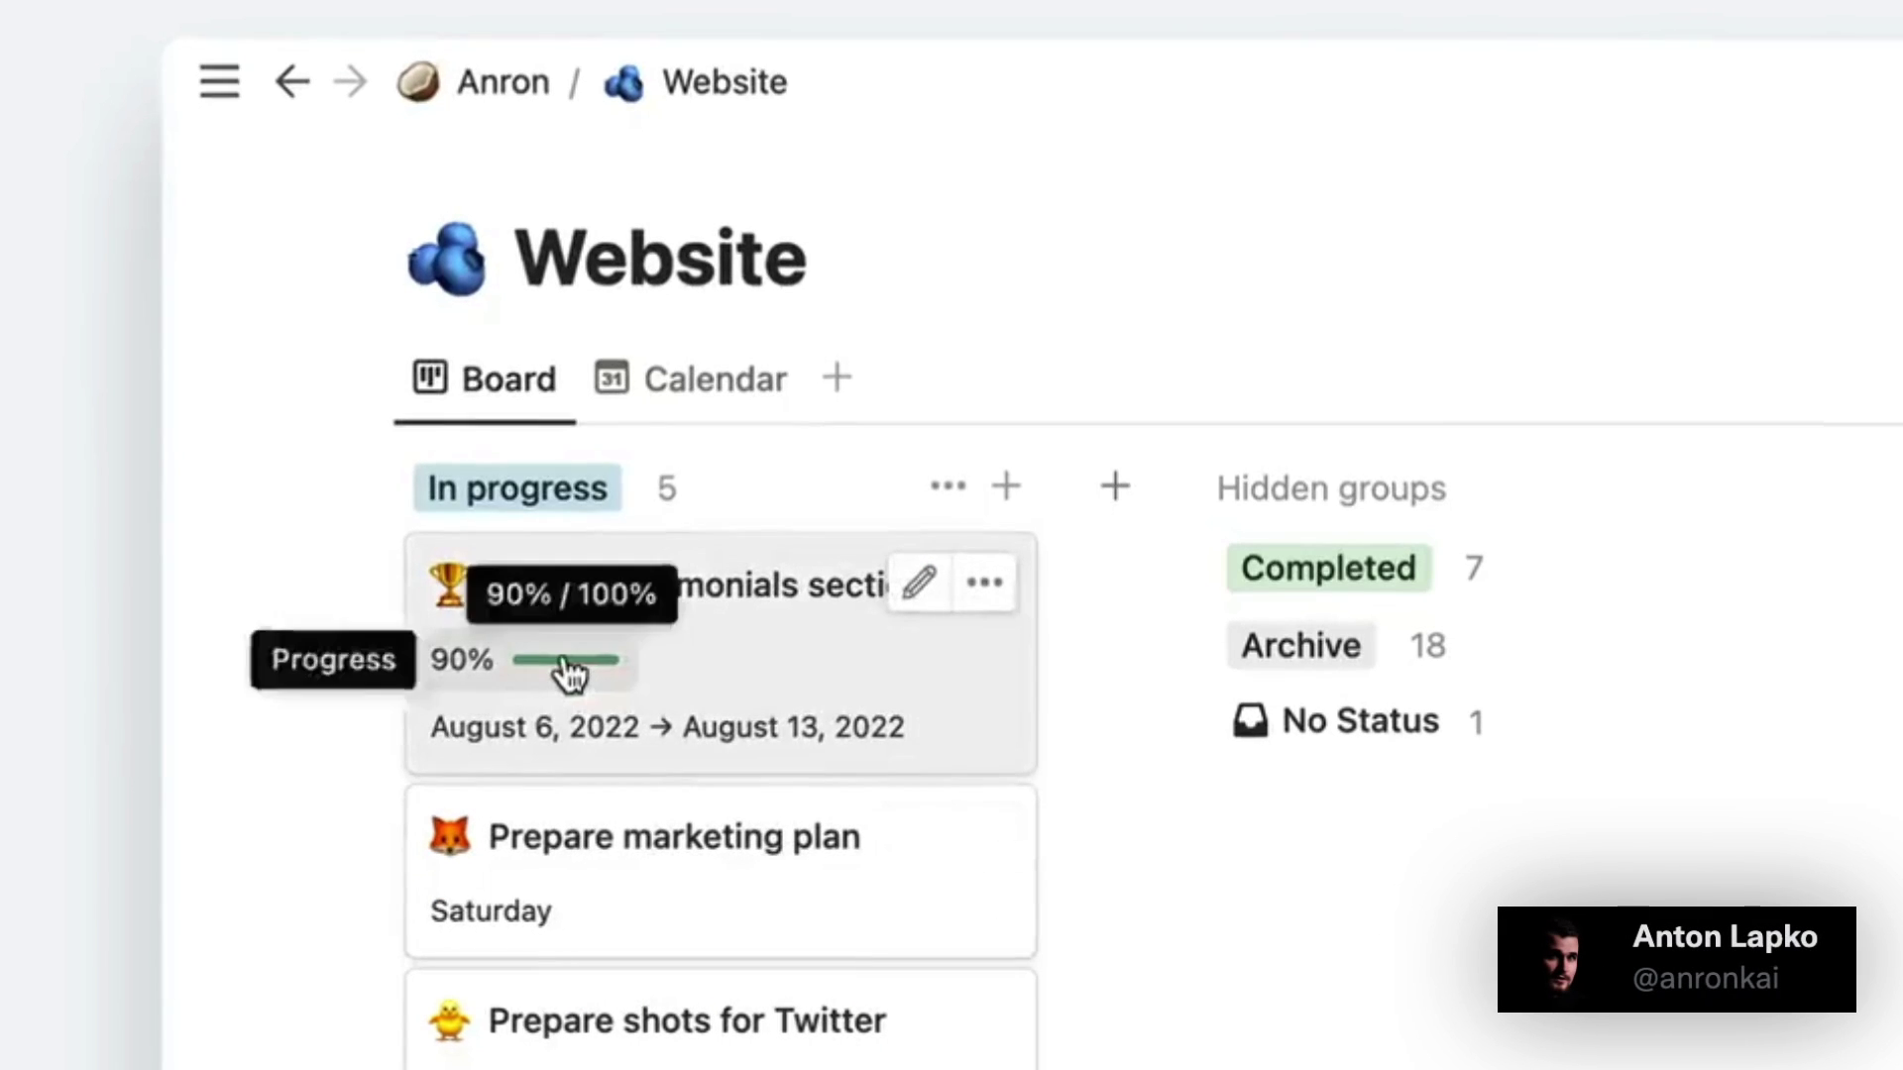
# Step: Set the Create testimonials section card's progress to 80%
pyautogui.click(564, 664)
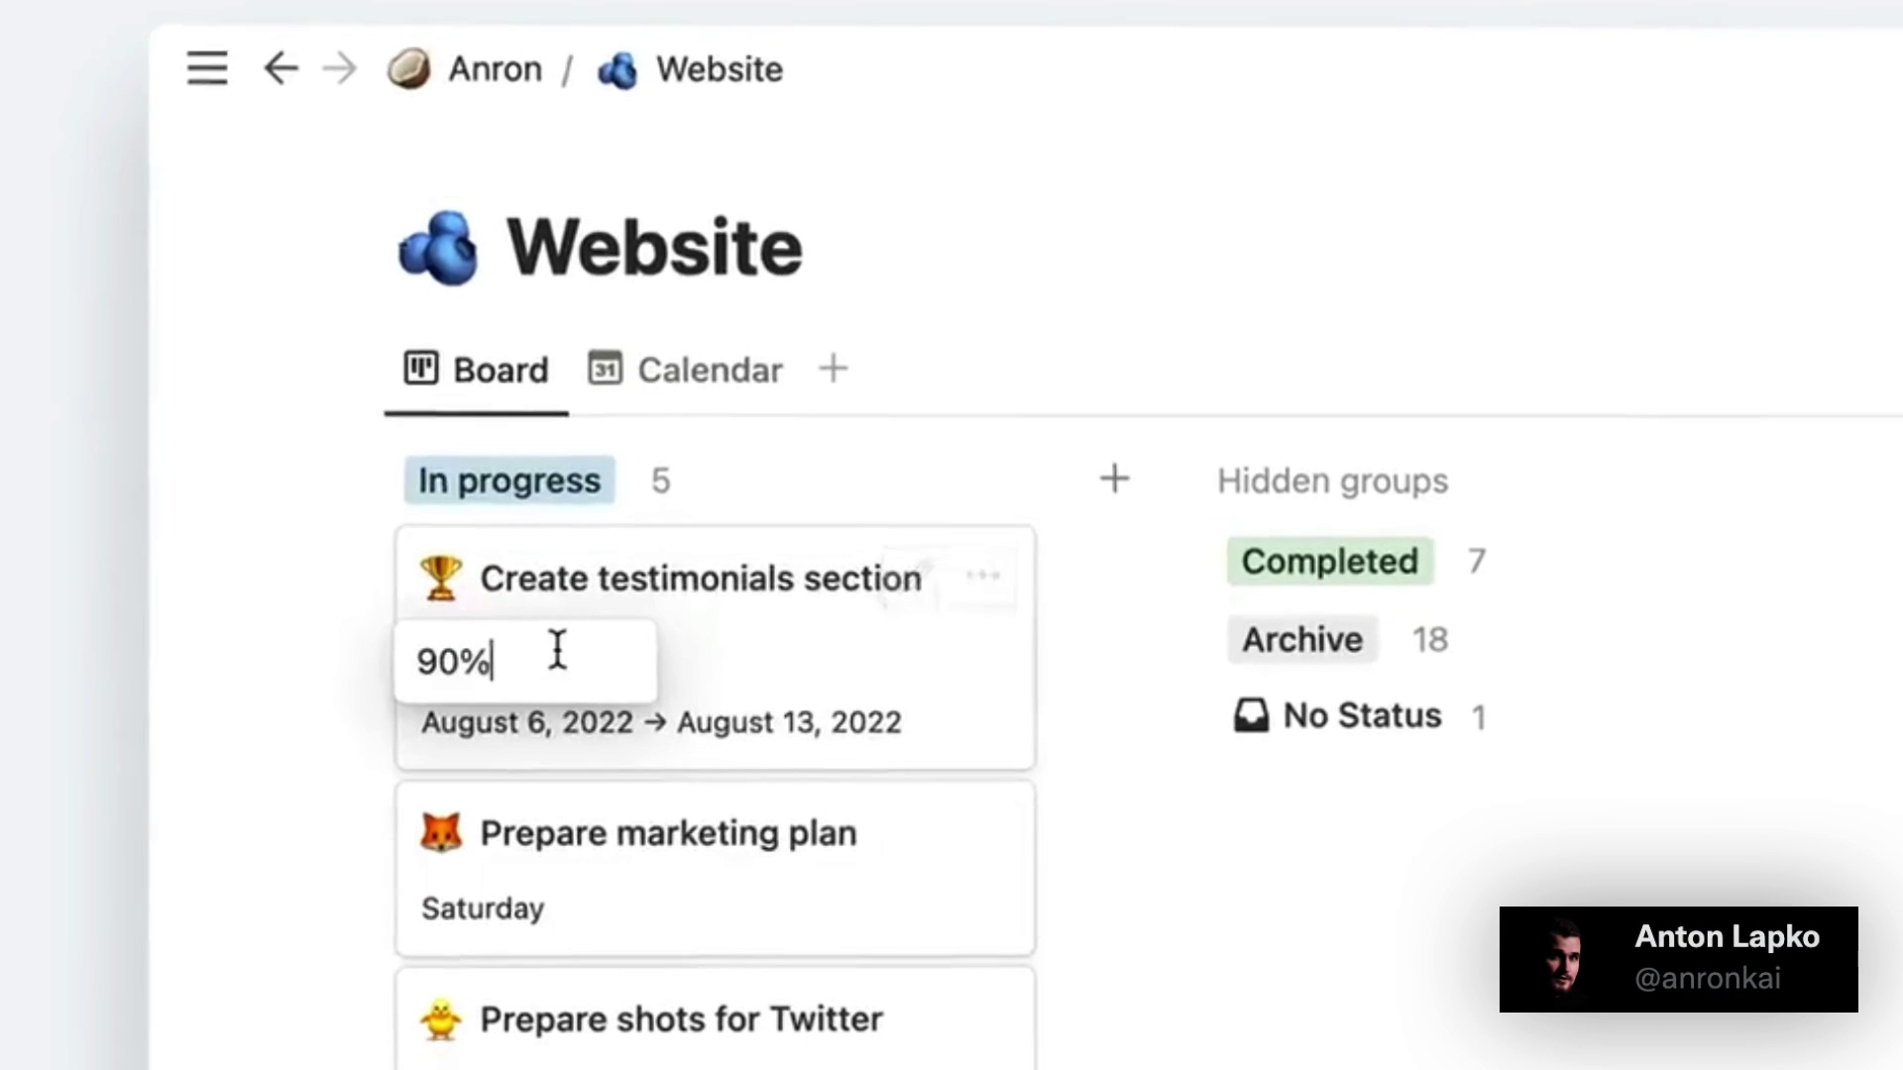
pyautogui.press('BackSpace')
pyautogui.press('BackSpace')
pyautogui.press('BackSpace')
pyautogui.write('80')
pyautogui.press('Return')
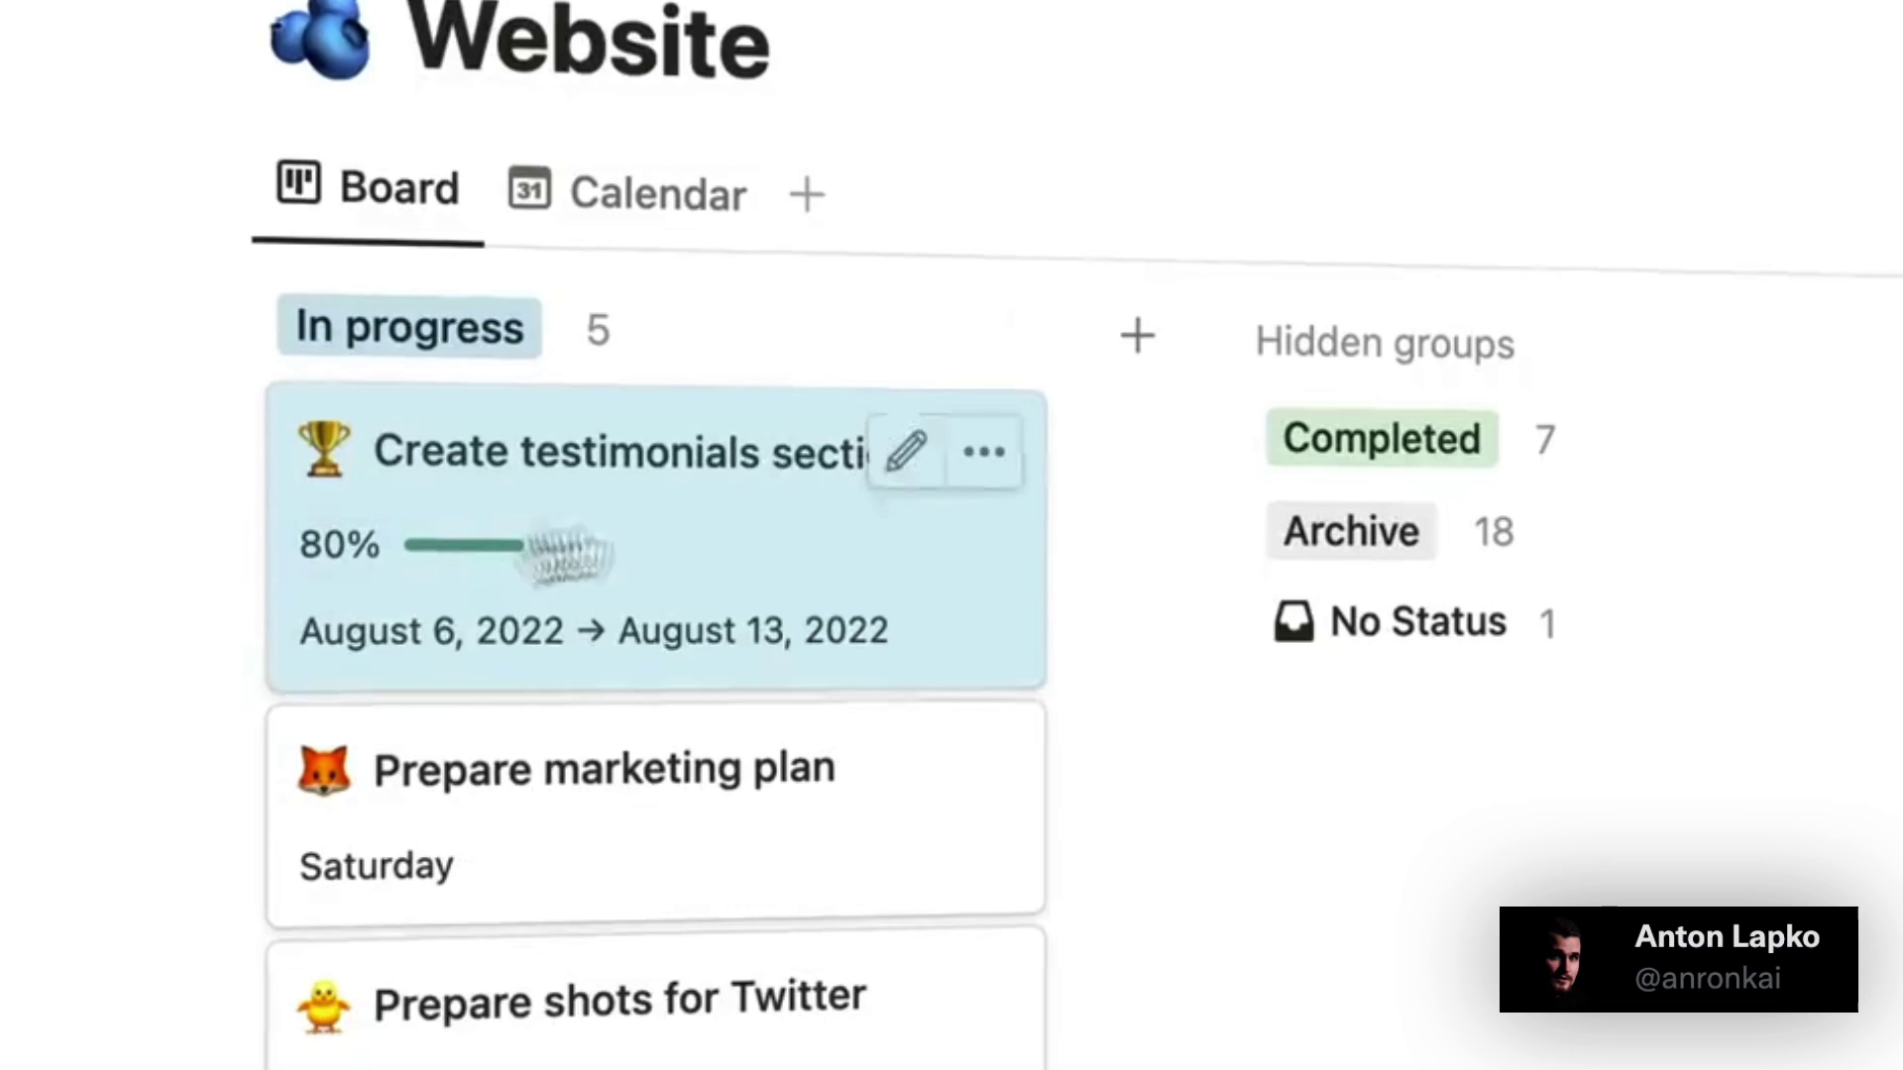
# Step: Capitalise the title to 'Create Testimonials section' and open Prepare marketing plan's Saturday date
pyautogui.click(921, 458)
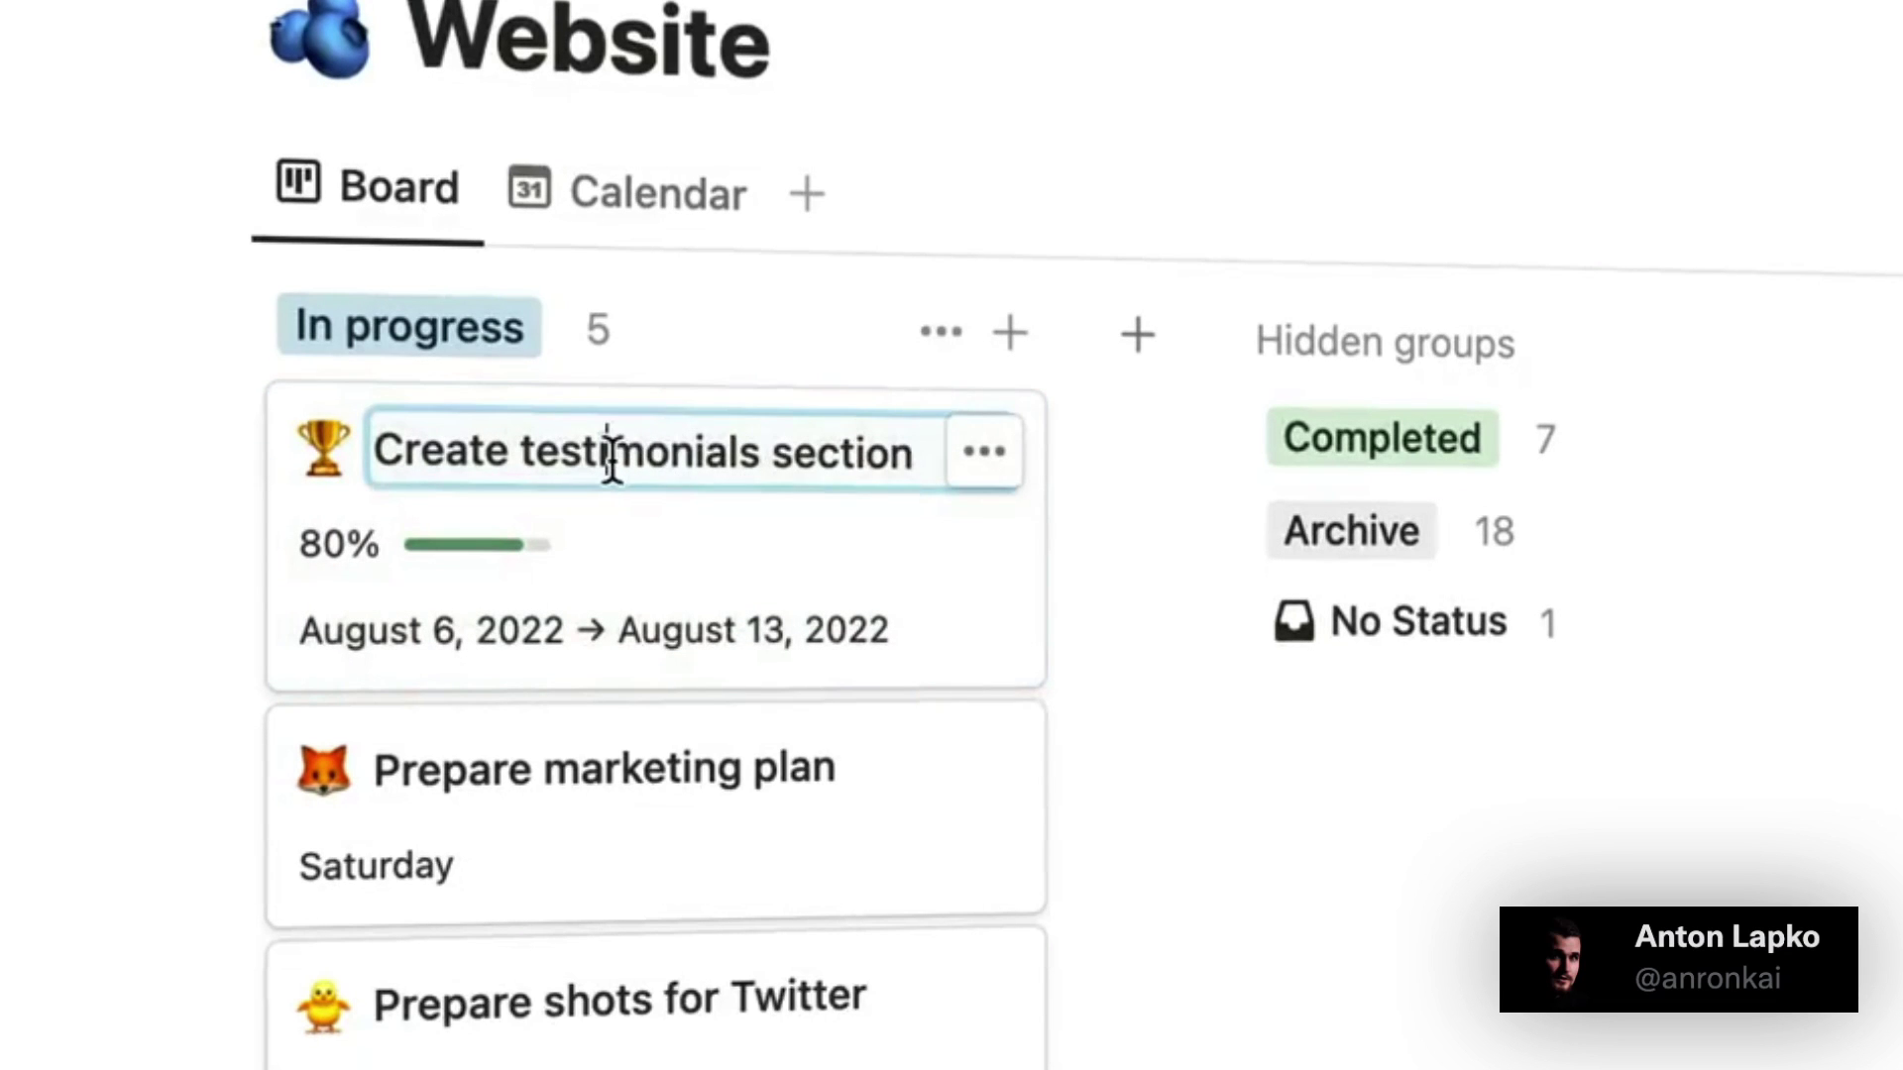
pyautogui.click(519, 453)
pyautogui.press('Delete')
pyautogui.write('T')
pyautogui.click(1091, 646)
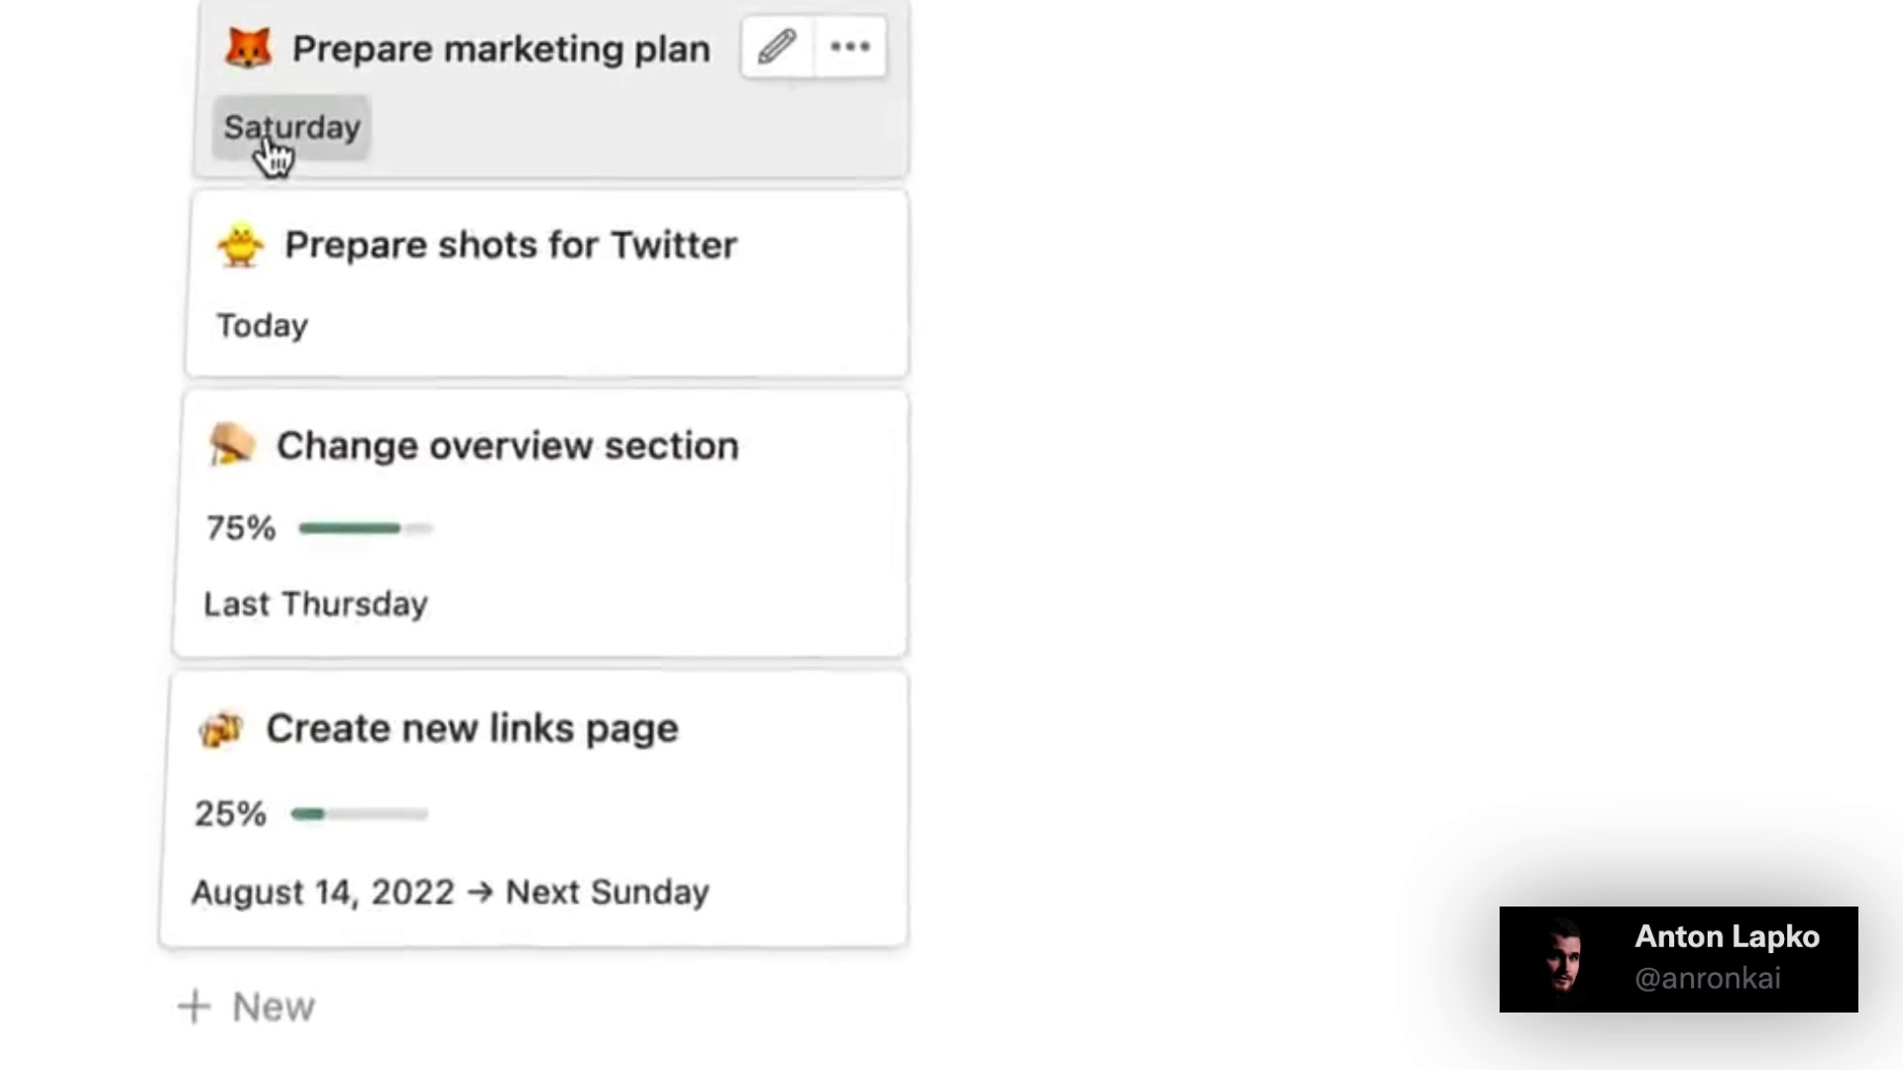
pyautogui.click(362, 841)
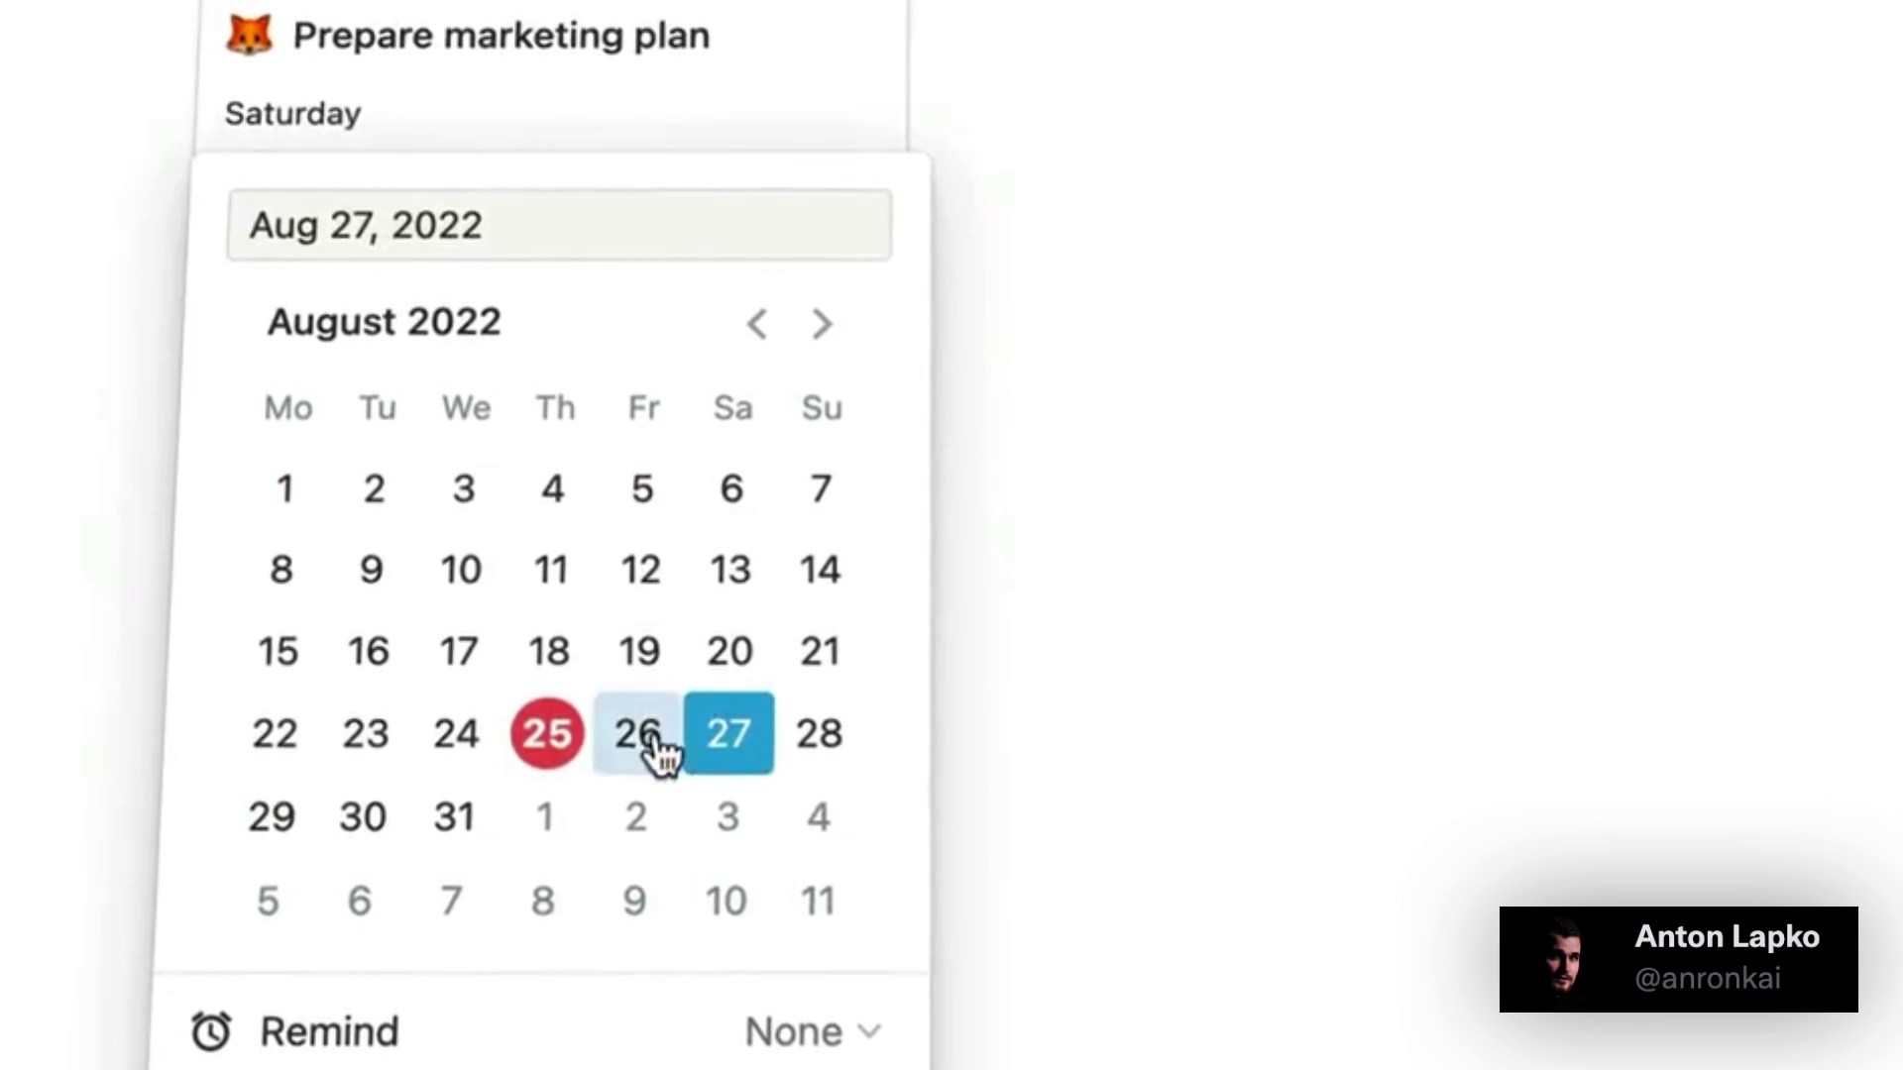